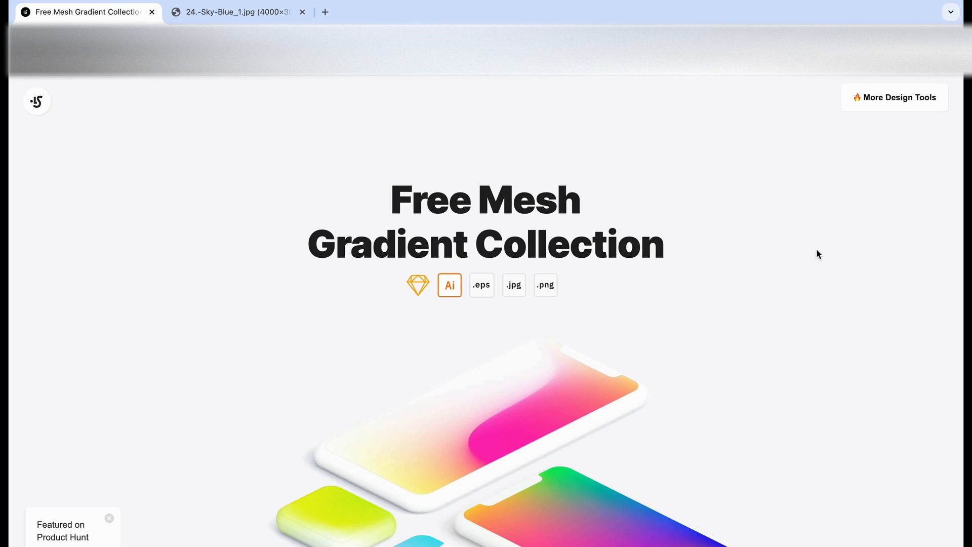
Copy the full-size Sky Blue mesh gradient image from the Free Mesh Gradient Collection
scroll(819, 253, "down", 10)
scroll(817, 250, "down", 15)
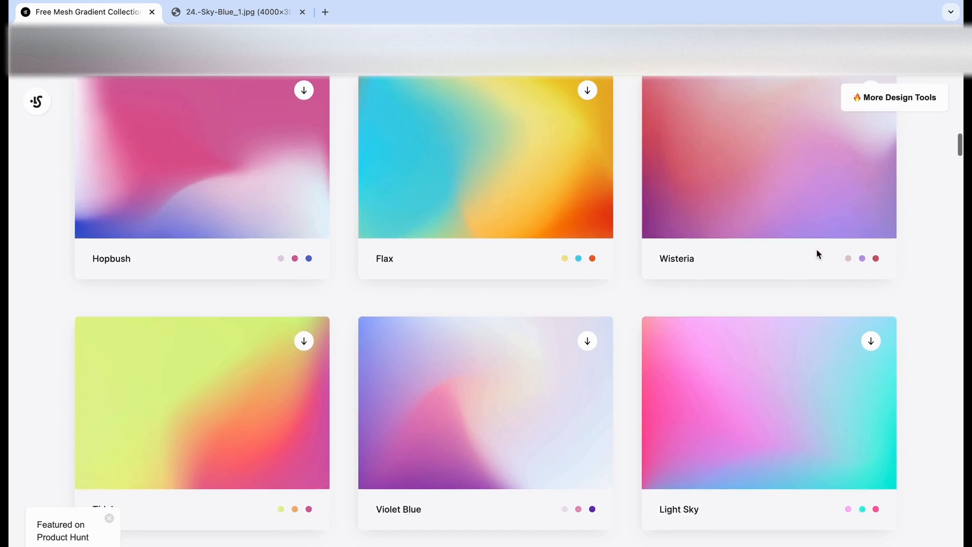
scroll(819, 253, "down", 15)
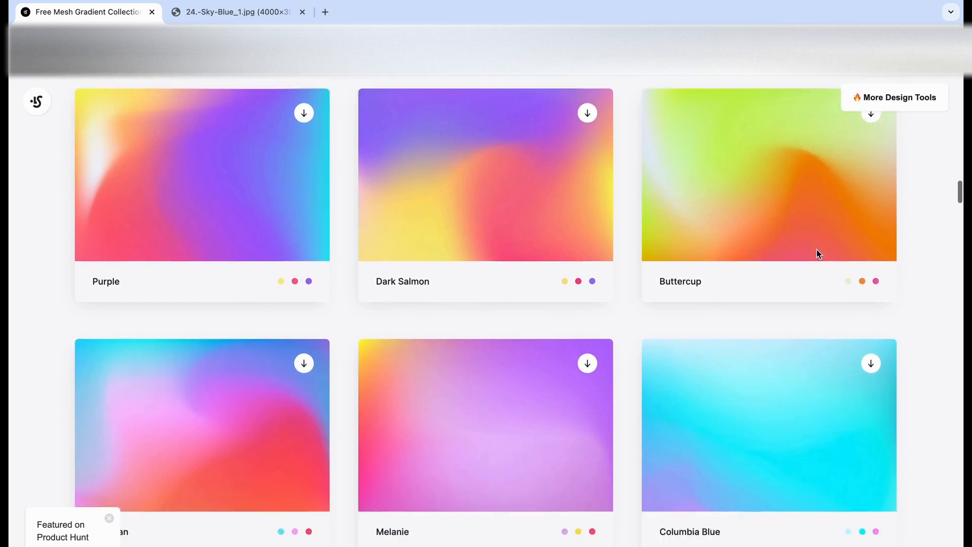
scroll(817, 252, "down", 2)
scroll(817, 252, "up", 3)
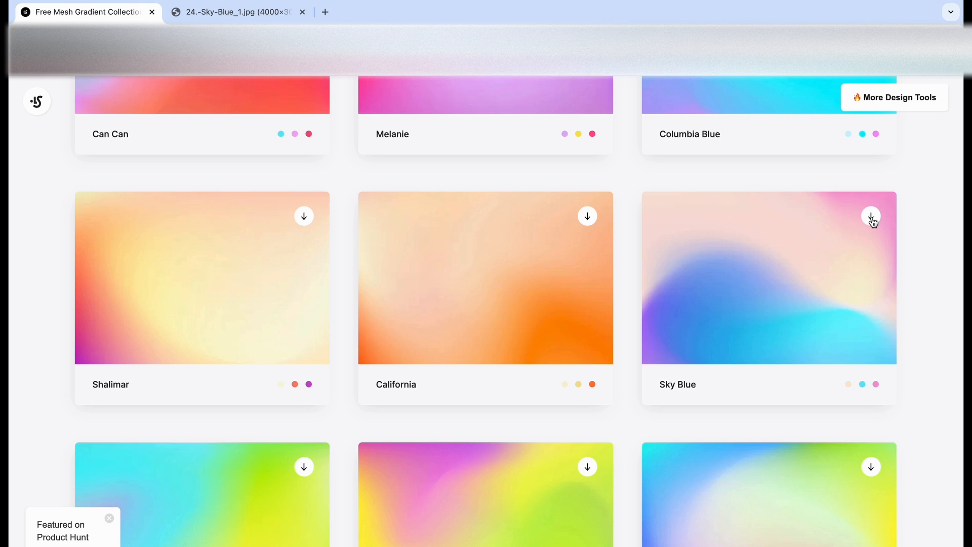
left_click(252, 13)
right_click(530, 270)
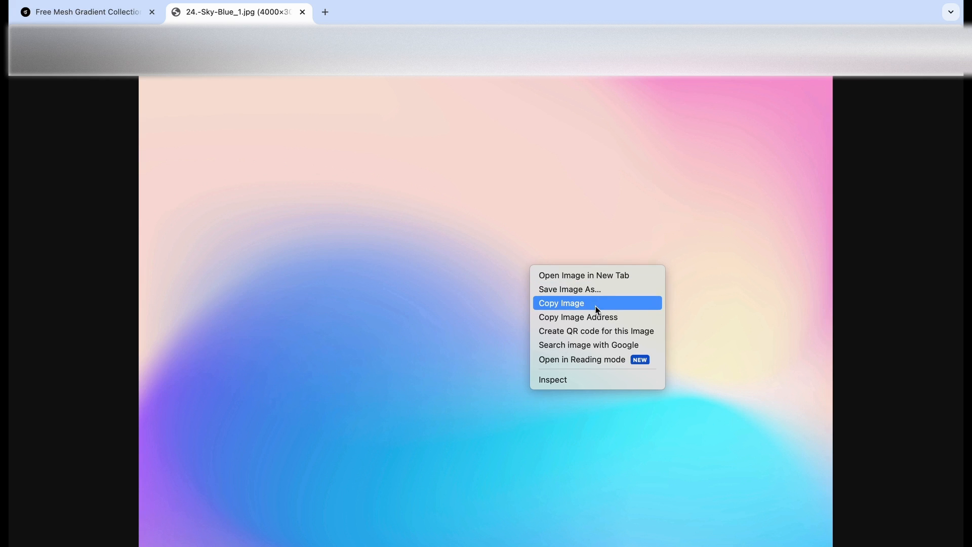
left_click(278, 146)
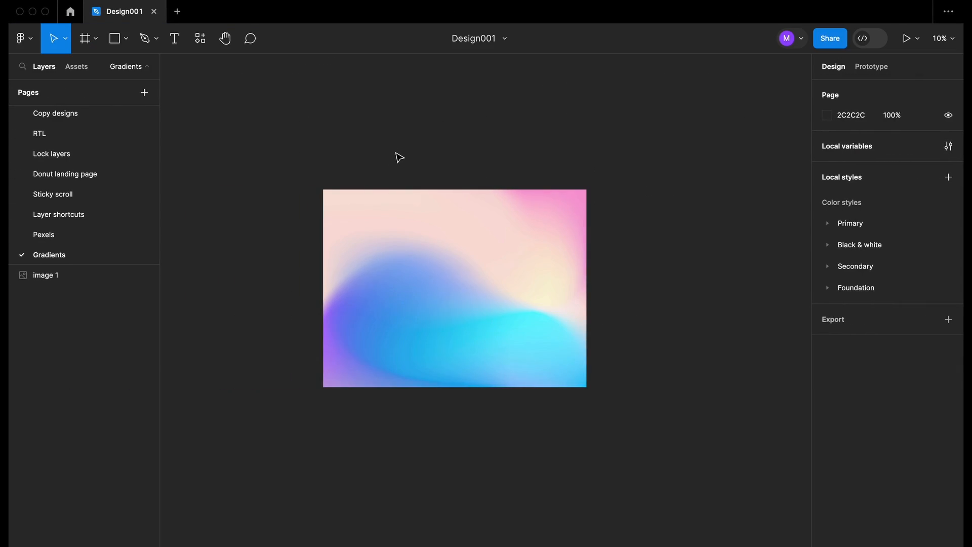
Add a Desktop frame, Desktop - 1, next to the pasted gradient image
left_click(450, 262)
scroll(487, 314, "right", 4)
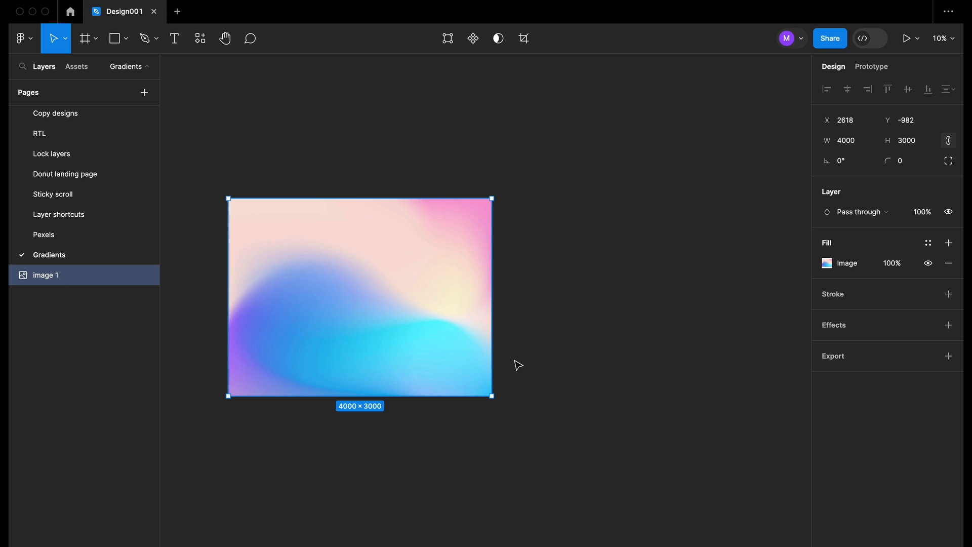
left_click(615, 121)
scroll(616, 121, "left", 2)
scroll(370, 293, "up", 2)
scroll(369, 293, "down", 4)
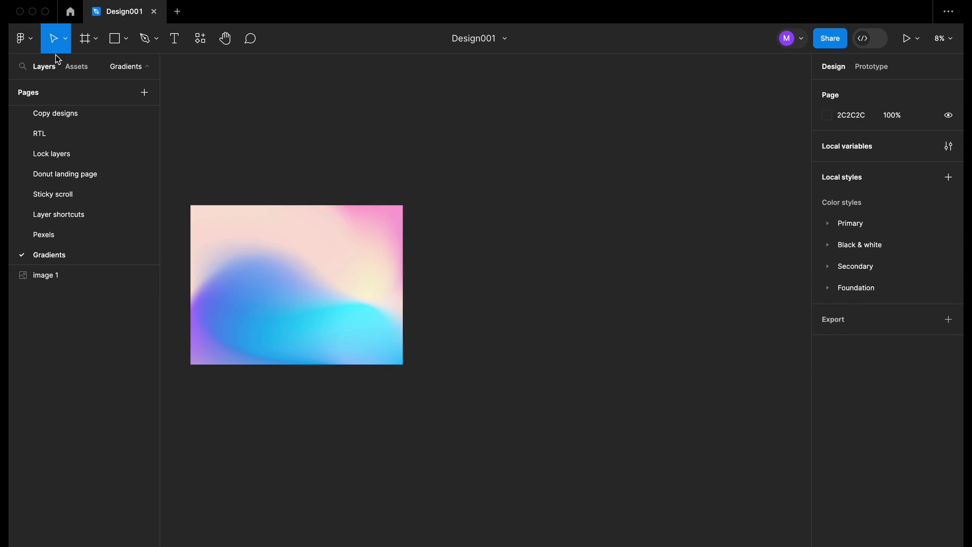
left_click(86, 38)
left_click(851, 234)
left_click(370, 253)
Resize the gradient image to 1440×1080 and park it left of the frame
left_click_drag(404, 204, 268, 306)
scroll(504, 323, "up", 5)
left_click_drag(248, 332, 508, 333)
left_click_drag(561, 413, 555, 409)
key("shift+Return")
left_click_drag(469, 369, 317, 321)
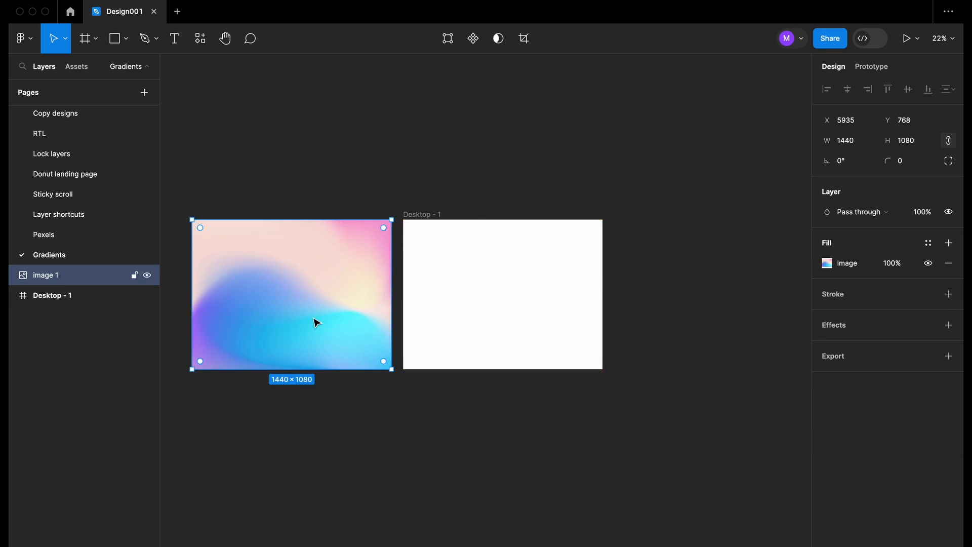
scroll(317, 321, "up", 5)
Place a copy of the image inside Desktop - 1 and begin a pen path at its bottom edge
key("p")
key("v")
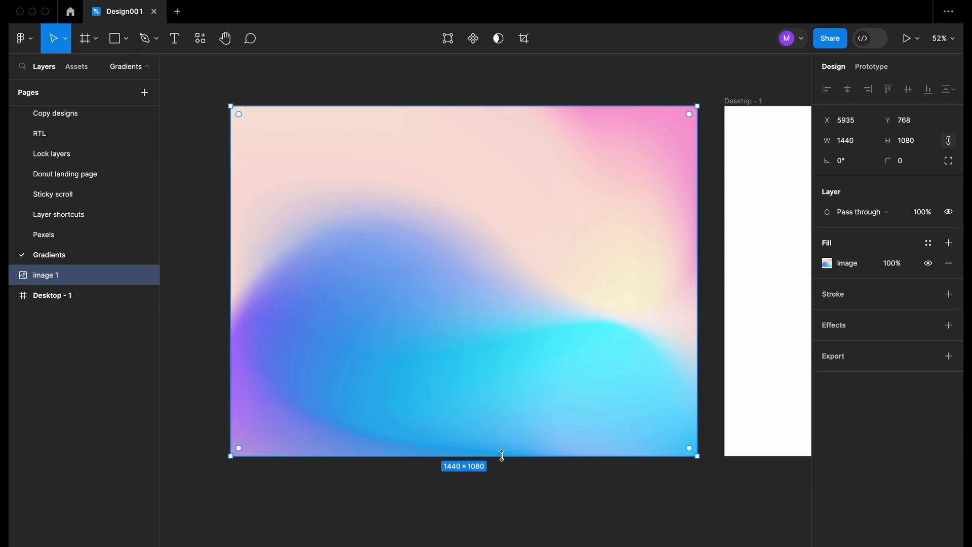
scroll(502, 458, "down", 4)
left_click_drag(450, 404, 701, 399)
key("shift+2")
scroll(603, 329, "down", 1)
key("p")
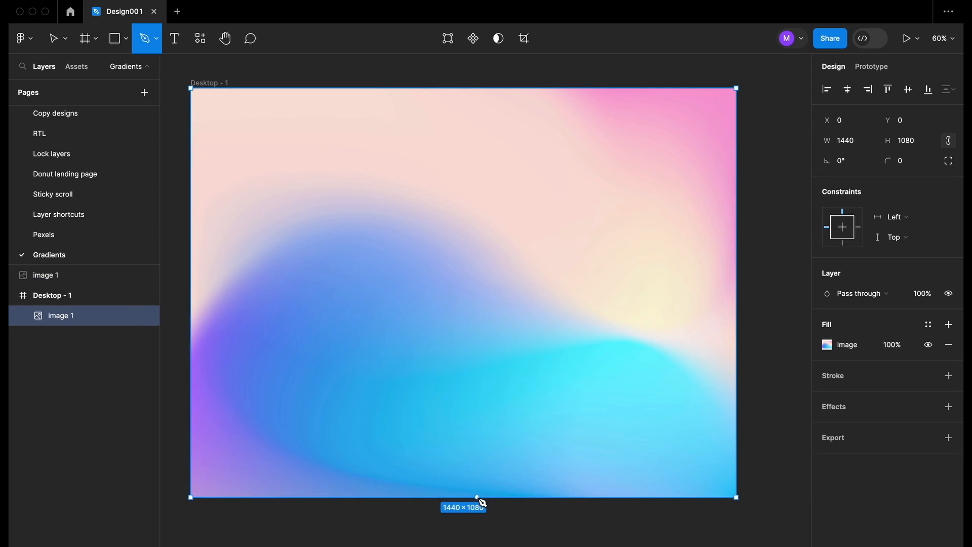
left_click(501, 496)
Close Vector 1 over the bottom-left corner, remove its stroke and fill it D9D9D9 grey
left_click_drag(283, 448, 227, 410)
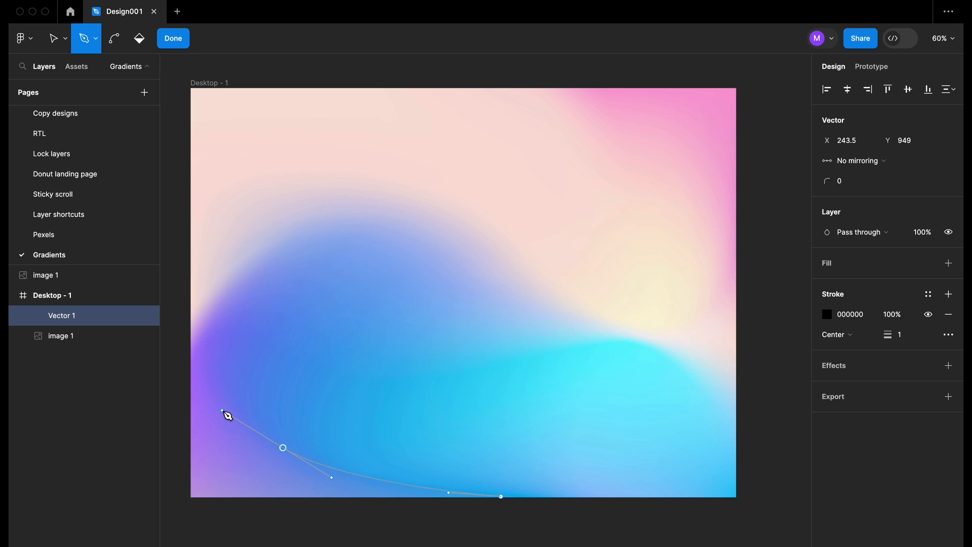
left_click(191, 321)
left_click(190, 496)
key("Escape")
left_click(949, 314)
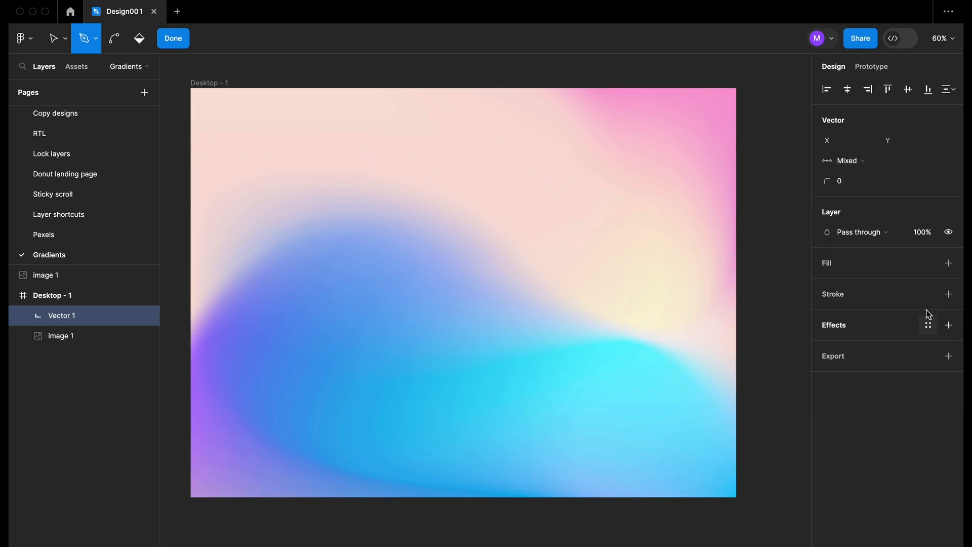
left_click(948, 263)
Extend the grey shape with curved points over the frame's top-right corner
scroll(448, 462, "up", 4)
left_click(730, 146)
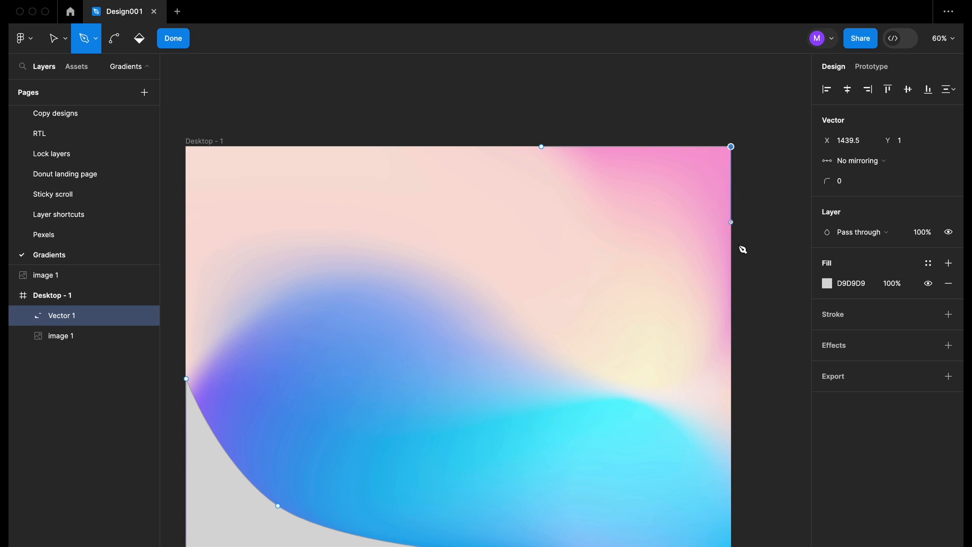
left_click(731, 372)
left_click_drag(542, 147, 455, 131)
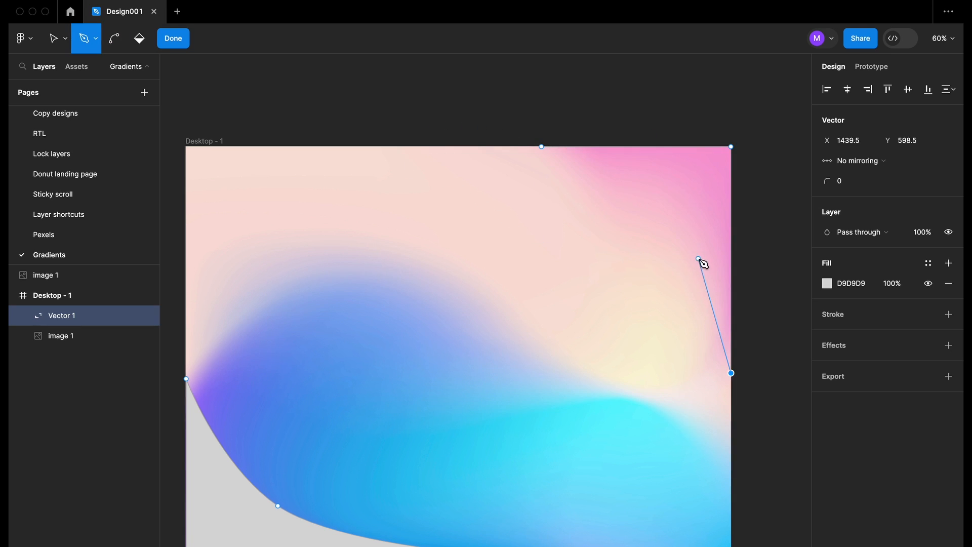
left_click_drag(667, 230, 547, 150)
key("Escape")
Start Vector 2 with curved points along the blue wave to the frame's right edge
scroll(749, 309, "down", 3)
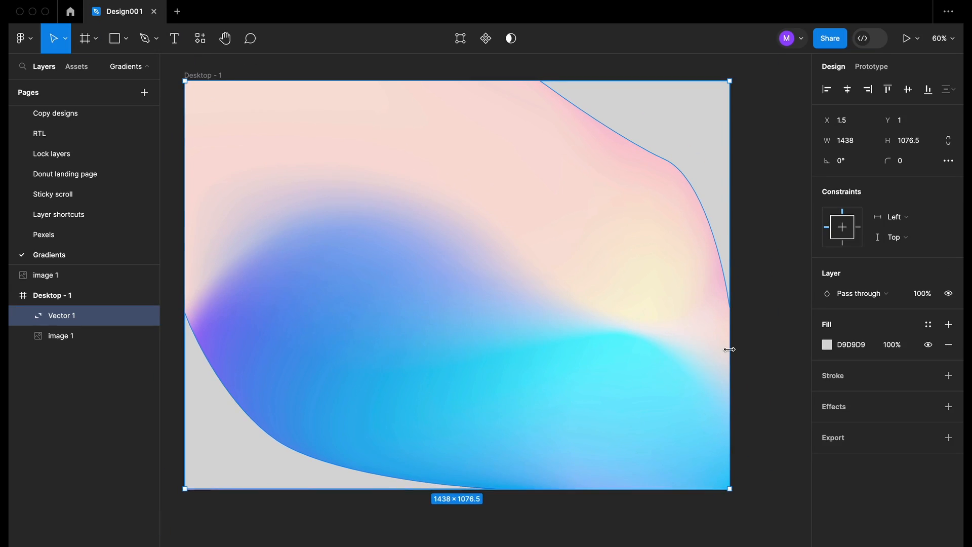
scroll(241, 312, "up", 2)
key("p")
left_click(200, 345)
left_click_drag(312, 220, 358, 221)
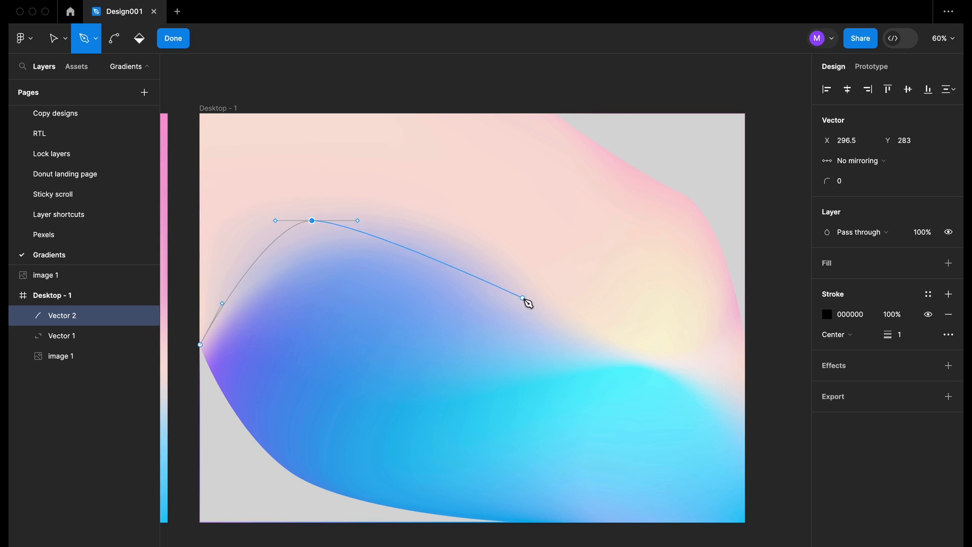
left_click_drag(528, 299, 657, 411)
left_click_drag(742, 406, 727, 515)
scroll(727, 515, "right", 5)
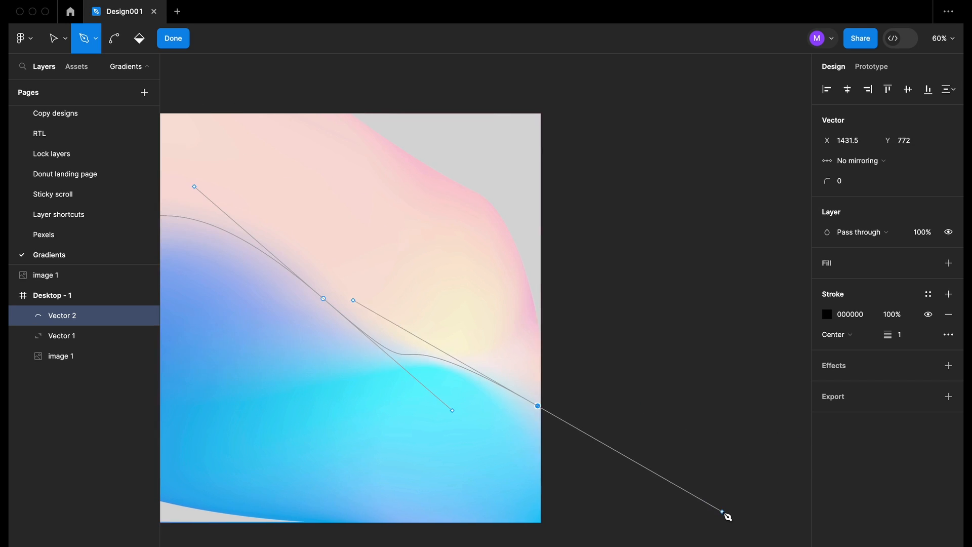
scroll(727, 515, "down", 4)
scroll(727, 514, "left", 3)
scroll(655, 318, "up", 3)
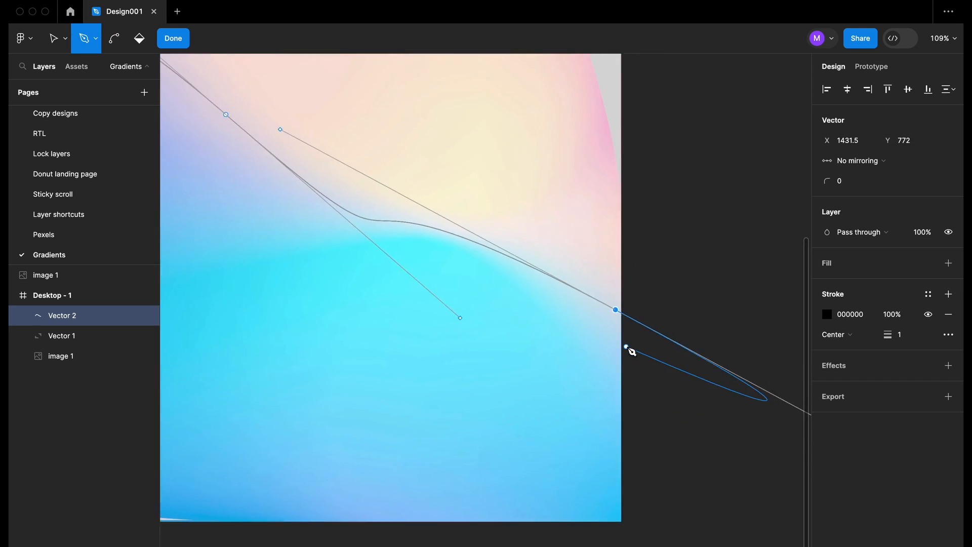
scroll(629, 347, "down", 3)
scroll(623, 434, "right", 3)
scroll(522, 391, "up", 5)
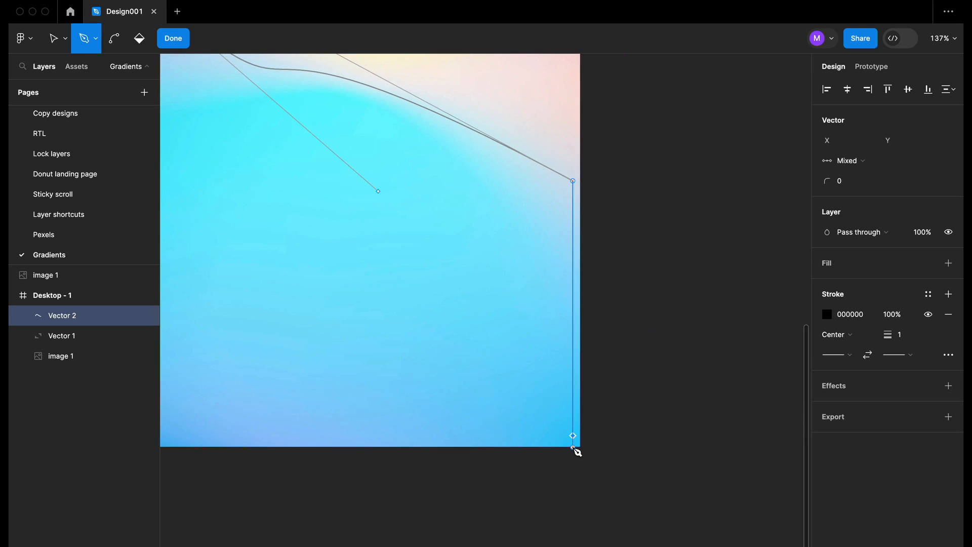
scroll(573, 445, "down", 6)
scroll(517, 430, "up", 2)
Close Vector 2 along the bottom edge and refine its lower-left curve
left_click(516, 429)
scroll(355, 406, "up", 2)
scroll(355, 406, "left", 3)
left_click_drag(355, 406, 304, 341)
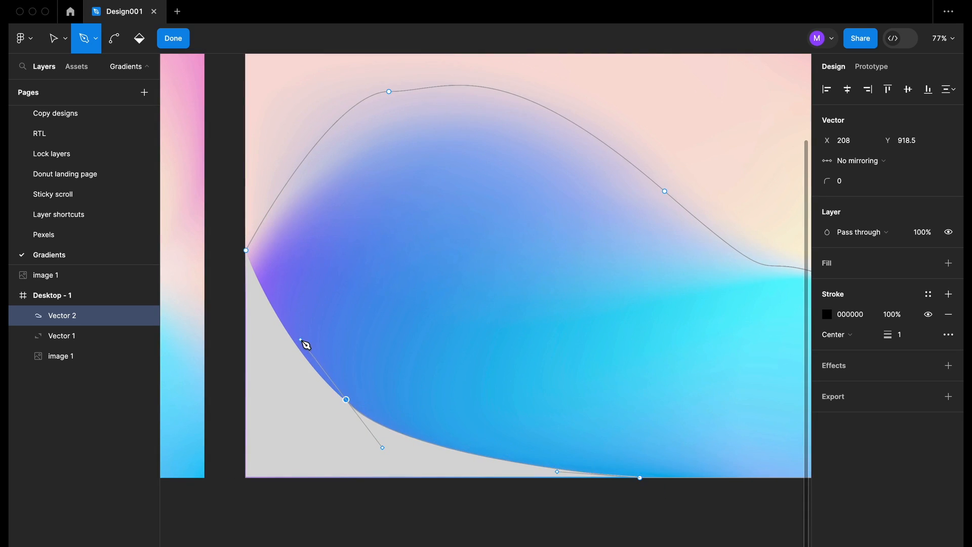
left_click(245, 243)
scroll(435, 433, "up", 5)
mouse_move(435, 433)
left_mouse_down()
mouse_move(354, 347)
mouse_move(382, 408)
mouse_move(440, 428)
left_mouse_up()
scroll(375, 390, "down", 5)
scroll(437, 426, "right", 5)
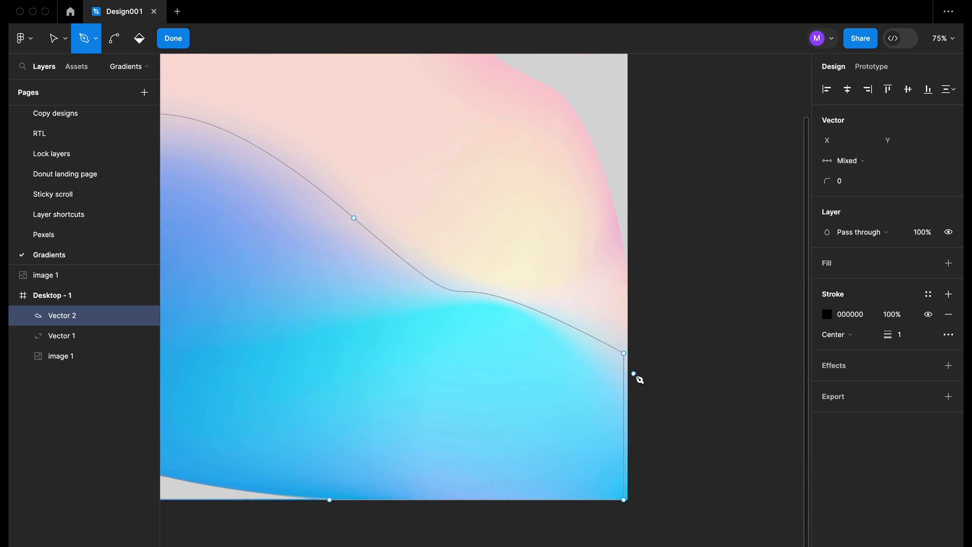
scroll(633, 374, "up", 6)
Snap Vector 2's right-edge and bottom points onto the frame edge and corner
key("v")
left_click_drag(595, 297, 612, 297)
scroll(599, 302, "down", 5)
left_click_drag(560, 485, 575, 485)
left_click(625, 447)
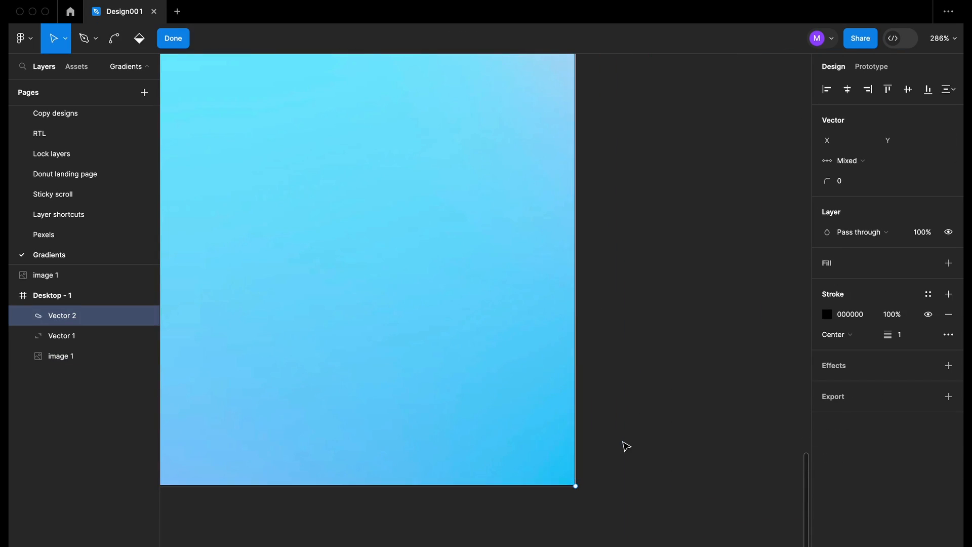
key("Escape")
scroll(625, 447, "down", 6)
left_click(121, 358)
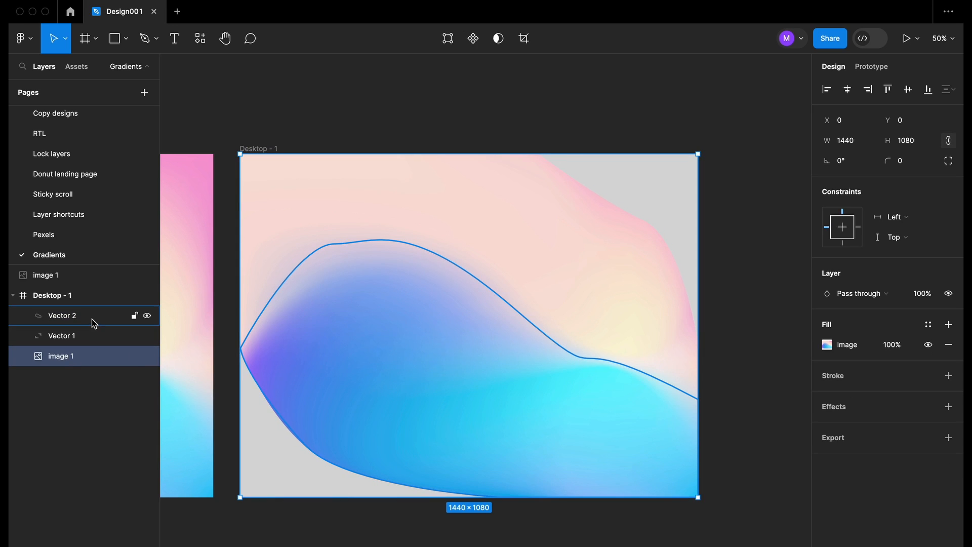
scroll(295, 248, "up", 3)
Start Vector 3 at the frame's top-left corner with a point down the left edge
scroll(274, 183, "up", 5)
key("Escape")
key("p")
left_click(264, 170)
scroll(292, 329, "down", 5)
scroll(321, 497, "down", 6)
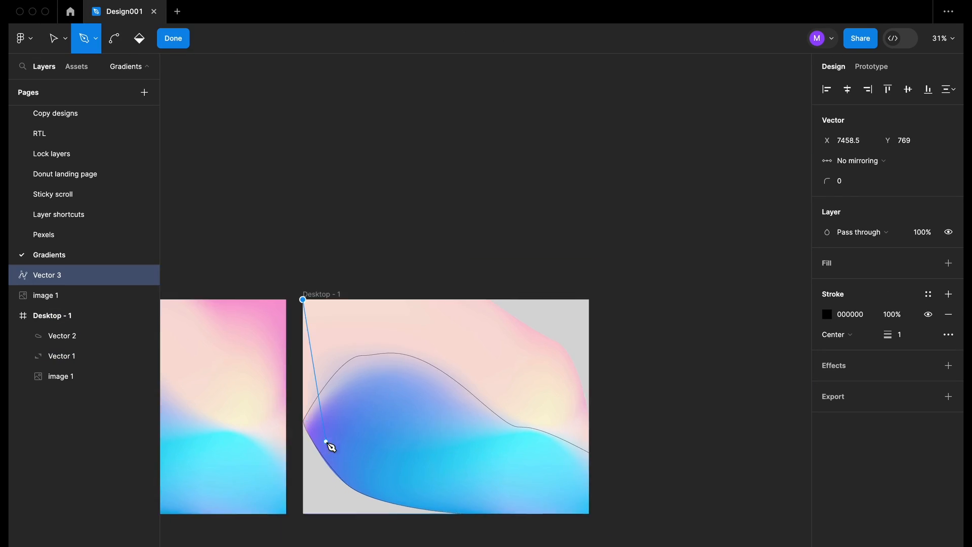
key("Escape")
scroll(219, 501, "up", 5)
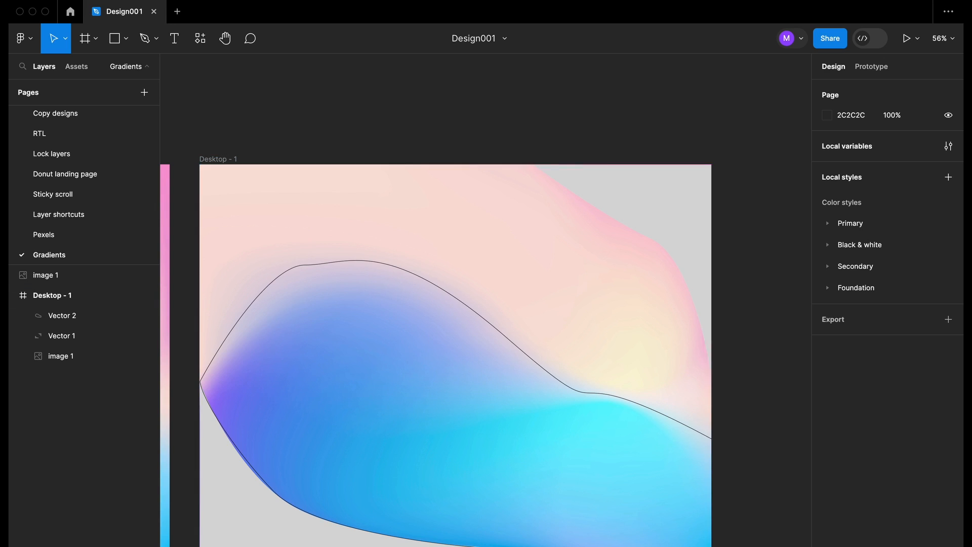
scroll(391, 434, "down", 5)
scroll(459, 375, "up", 3)
scroll(459, 375, "up", 2)
key("p")
left_click(196, 158)
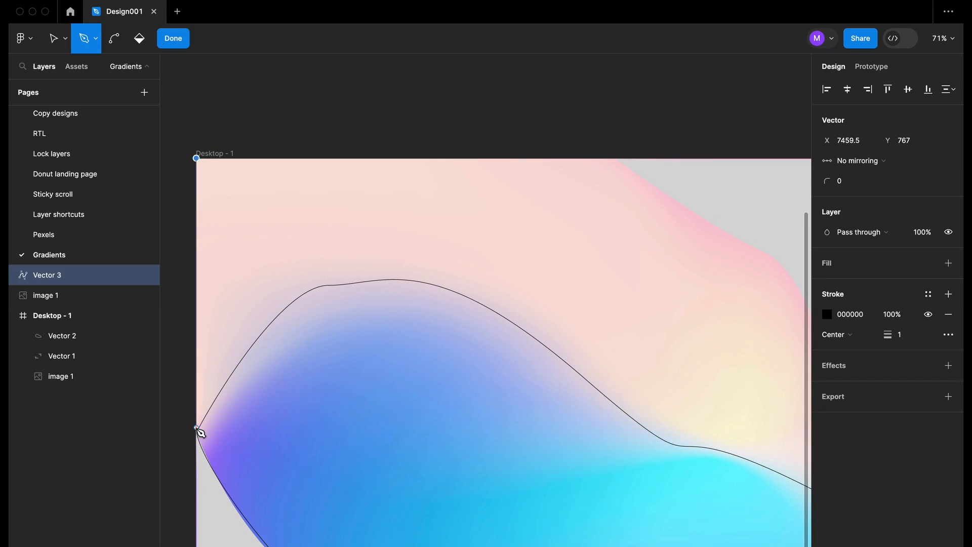
left_click(196, 429)
Trace Vector 3 along the colour boundary and up the right edge, closing it at the start
left_click_drag(364, 278, 461, 275)
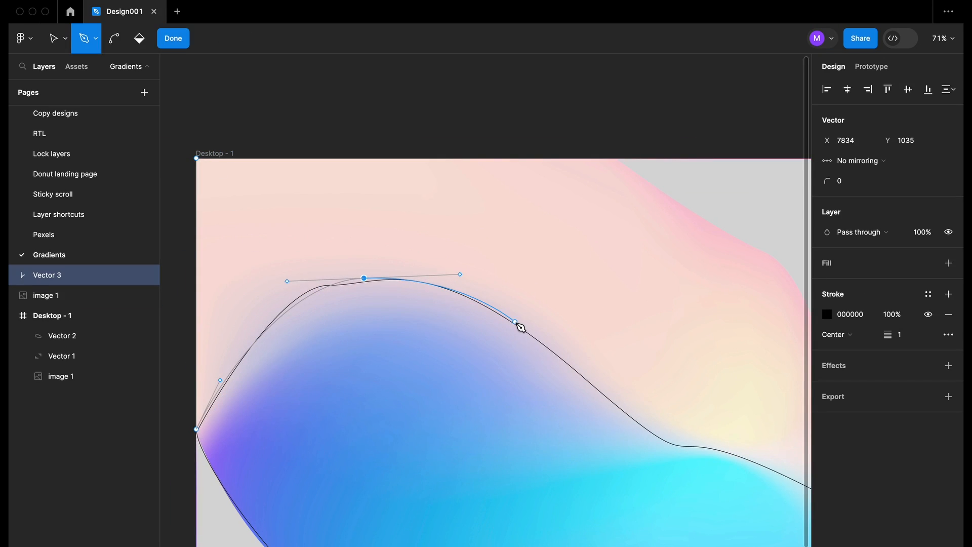
left_click_drag(514, 322, 532, 338)
left_click_drag(668, 442, 676, 444)
scroll(677, 445, "right", 2)
scroll(682, 449, "up", 4)
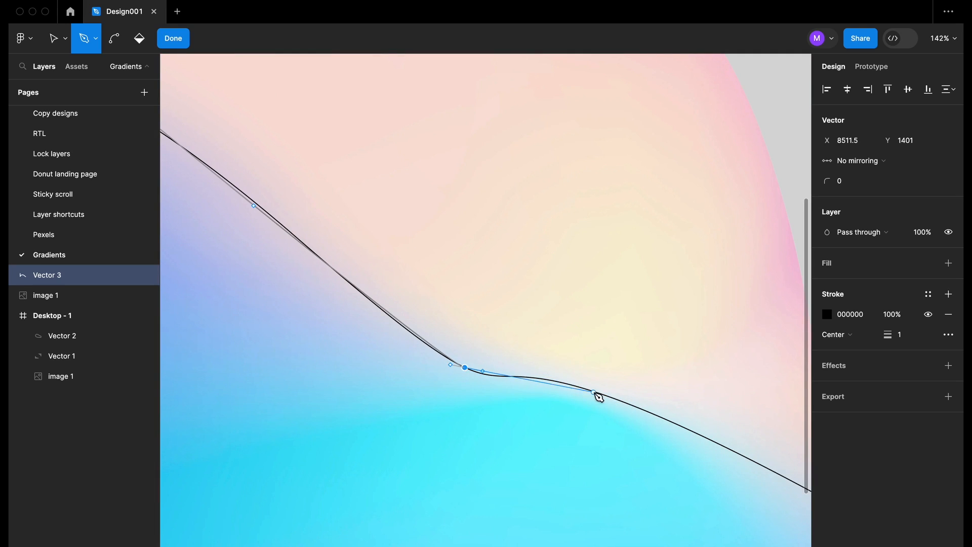
scroll(596, 396, "right", 3)
left_click(646, 418)
scroll(648, 267, "down", 3)
left_click(628, 258)
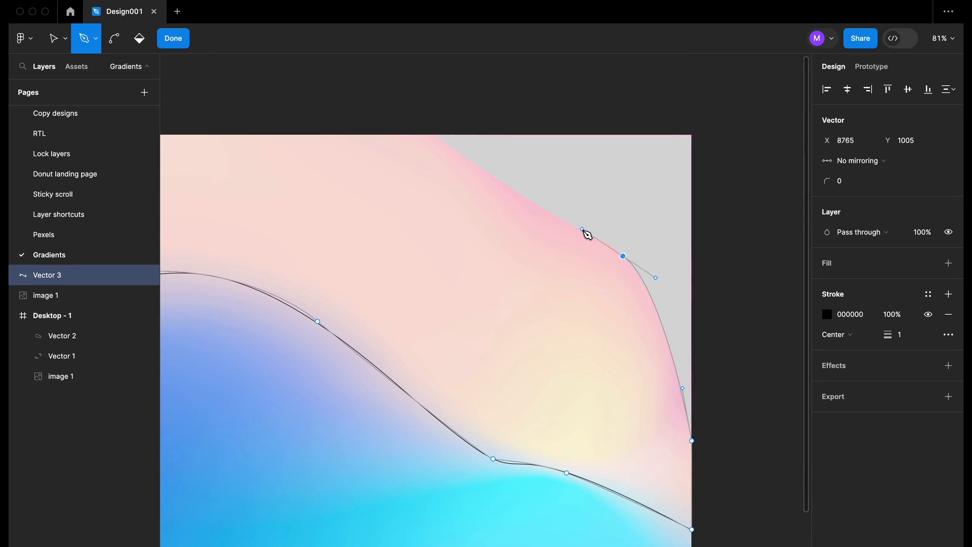
left_click(579, 223)
left_click_drag(428, 135, 407, 112)
scroll(430, 121, "left", 3)
left_click(785, 124)
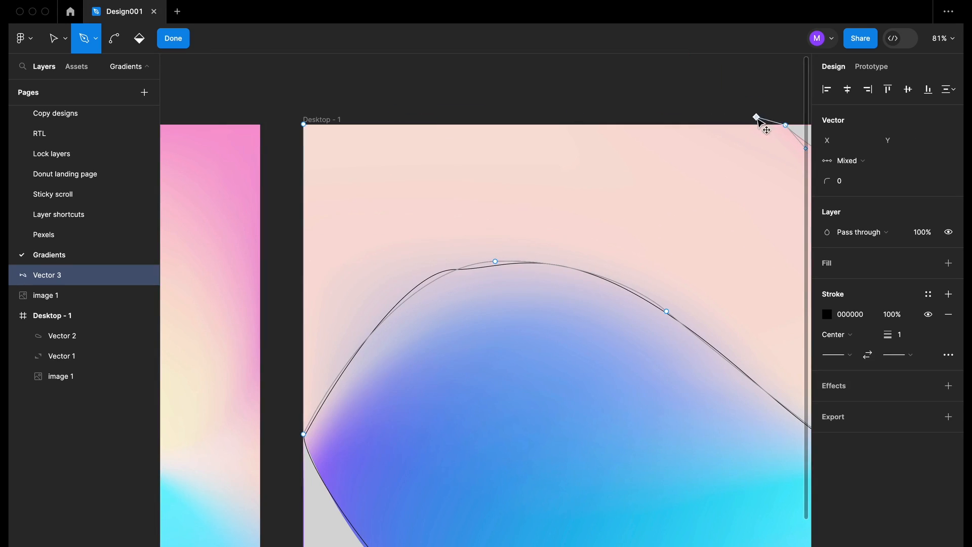
left_click(303, 125)
scroll(304, 130, "down", 3)
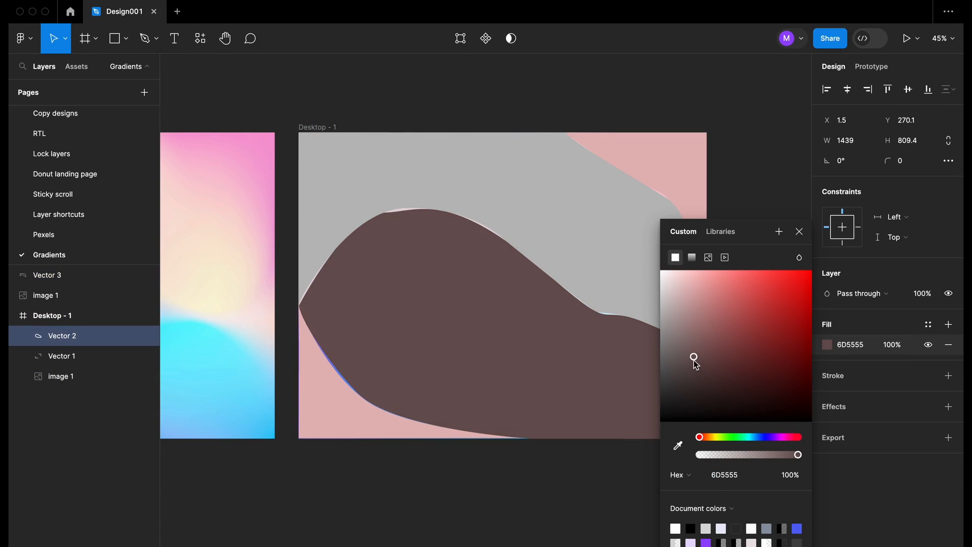
Fill the middle shape dark brown and delete the old bottom-left corner shape
left_click(332, 412)
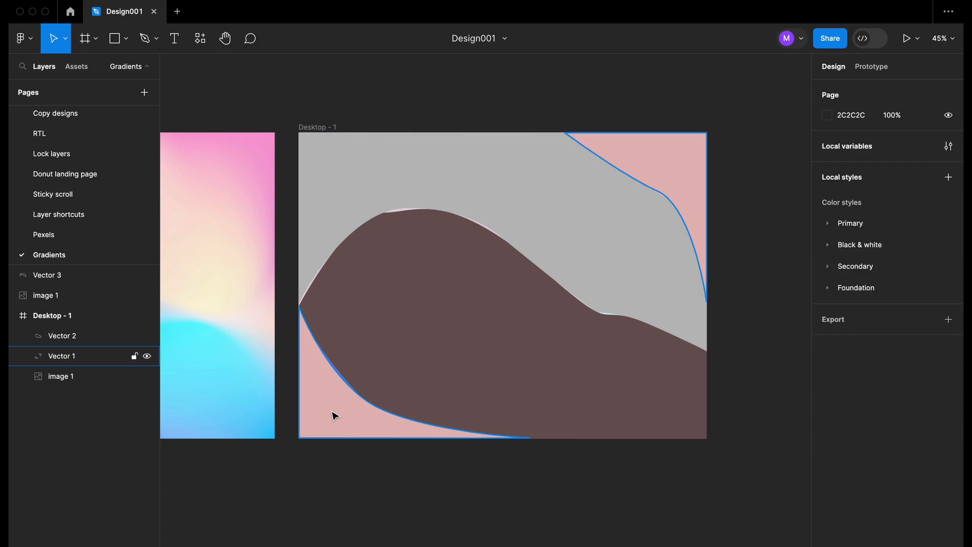
left_click(354, 403)
scroll(350, 417, "up", 2)
scroll(349, 419, "down", 2)
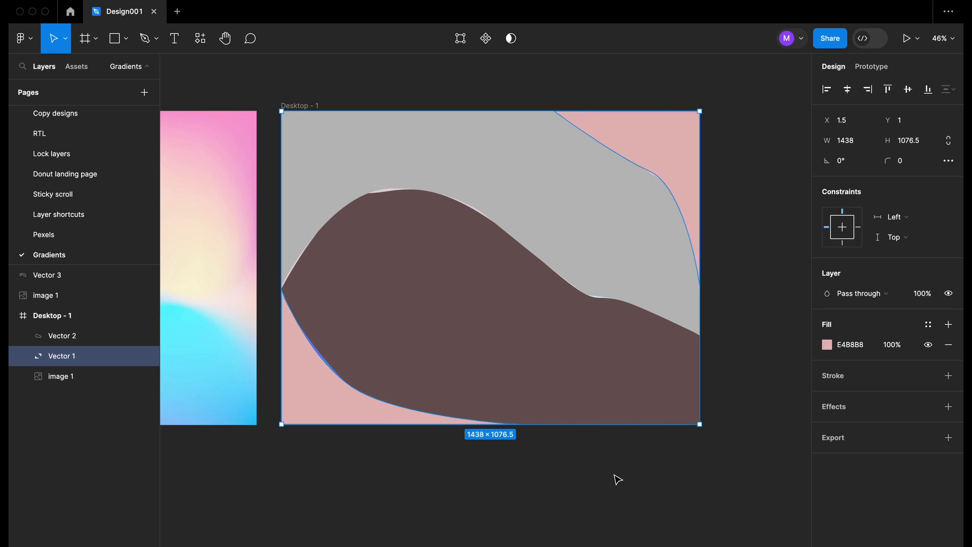
double_click(347, 417)
left_click(282, 289)
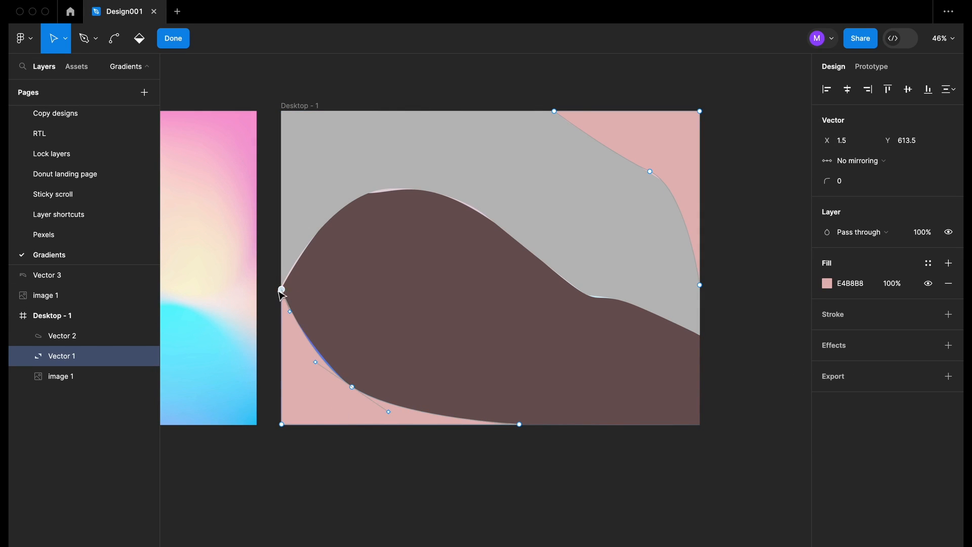
key("Escape")
key("Escape")
left_click(62, 356)
key("Delete")
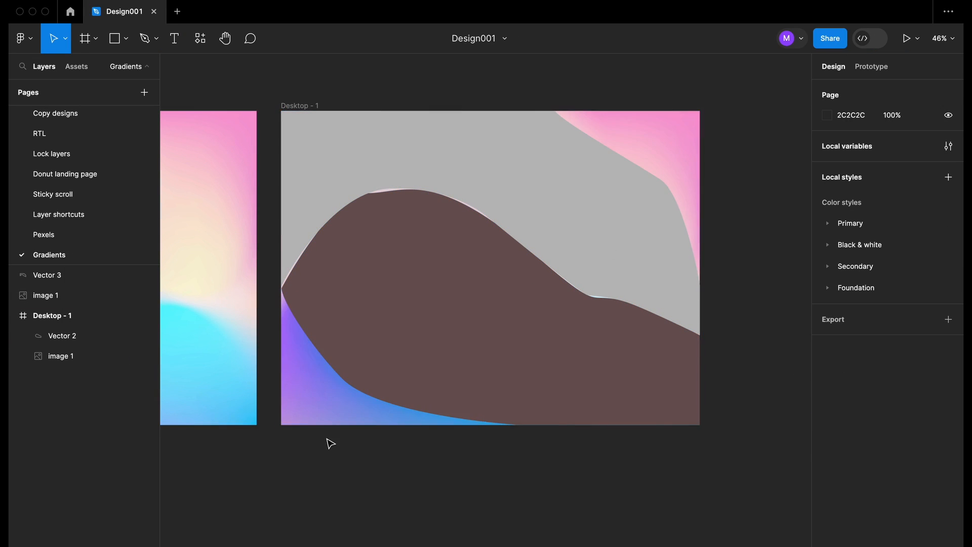
Draw a new bottom-left corner shape with the Pen tool along the frame's left and bottom edges
scroll(284, 365, "up", 5)
key("p")
left_click(250, 145)
left_click(260, 503)
scroll(425, 500, "down", 3)
scroll(425, 499, "down", 4)
left_click(613, 501)
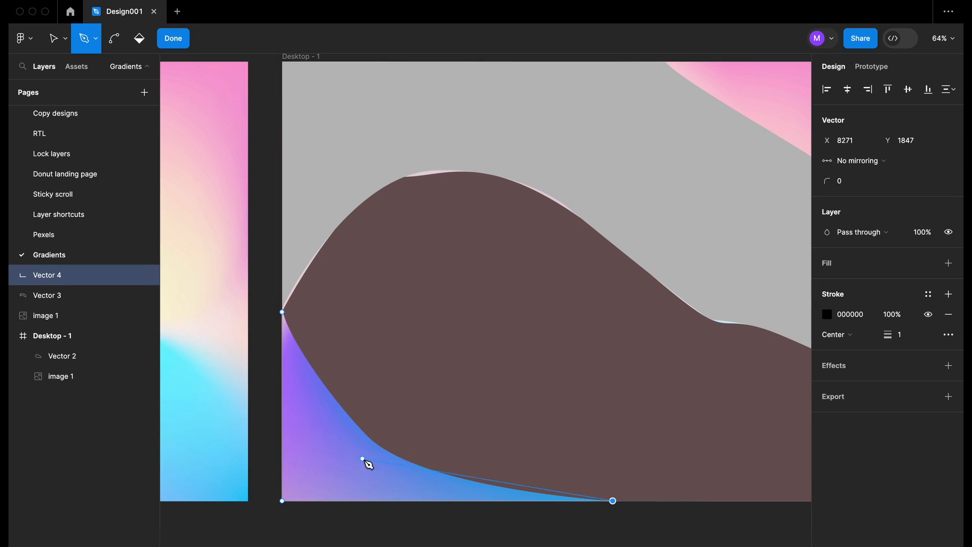
left_click(363, 459)
left_click(282, 312)
left_click(173, 38)
Draw a curved top-right corner shape with the Pen tool from the top edge down the right side
scroll(679, 194, "up", 2)
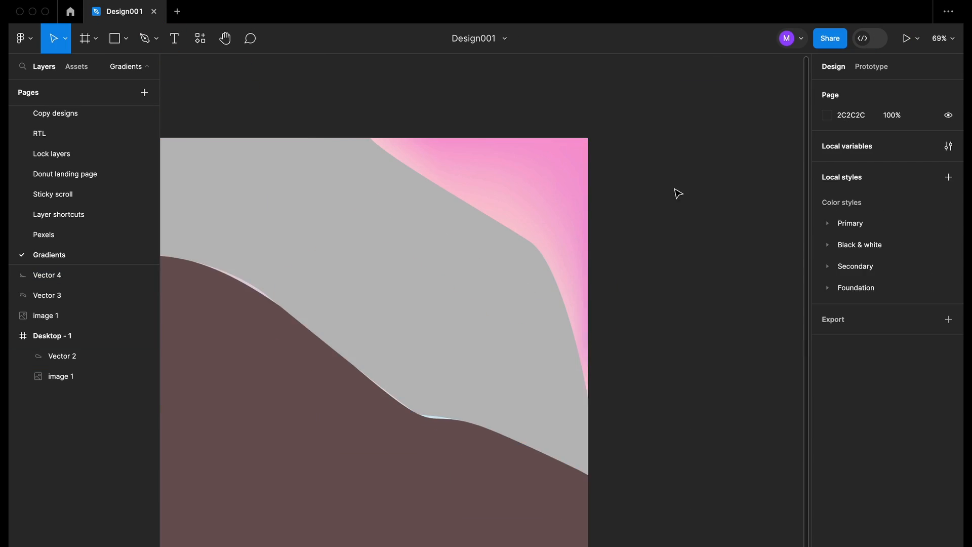
scroll(223, 139, "up", 3)
key("p")
left_click(223, 138)
scroll(456, 253, "down", 2)
left_click(648, 54)
left_click(706, 497)
scroll(620, 289, "up", 2)
left_click_drag(620, 289, 662, 323)
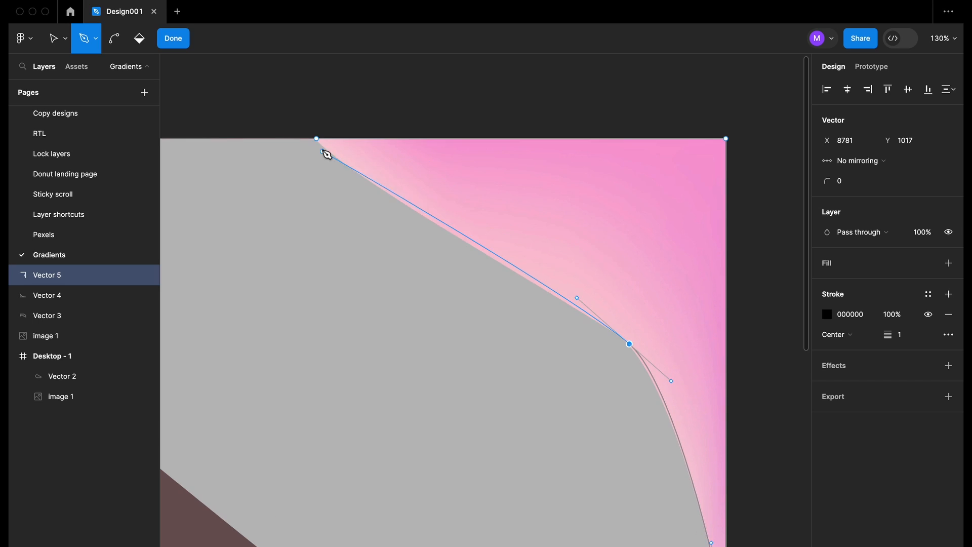
left_click_drag(316, 138, 289, 92)
key("Escape")
scroll(495, 182, "down", 4)
Give the top-right shape an off-white F0EEEE fill with no outline
left_click(949, 242)
left_click(948, 314)
left_click(827, 263)
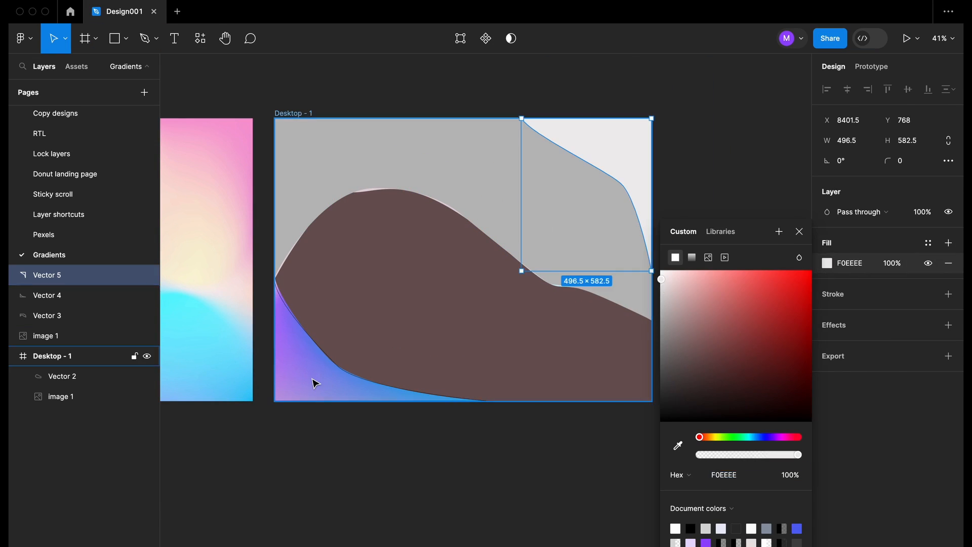
left_click(293, 409)
Give the bottom-left shape a dark grey 3B3737 fill with no outline
left_click(71, 356)
left_click(71, 295)
left_click(949, 243)
left_click(949, 314)
left_click(827, 263)
left_click(670, 388)
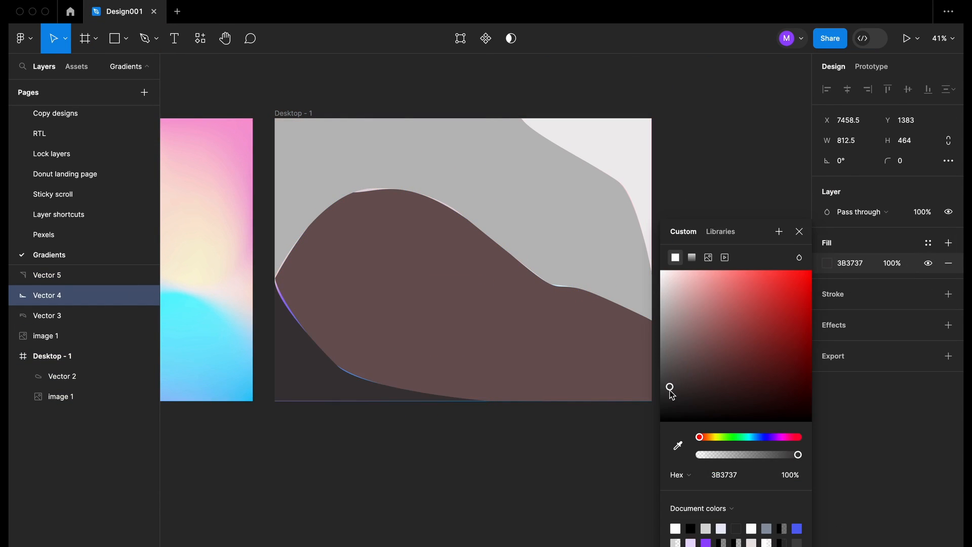
left_click(412, 474)
scroll(413, 473, "down", 5)
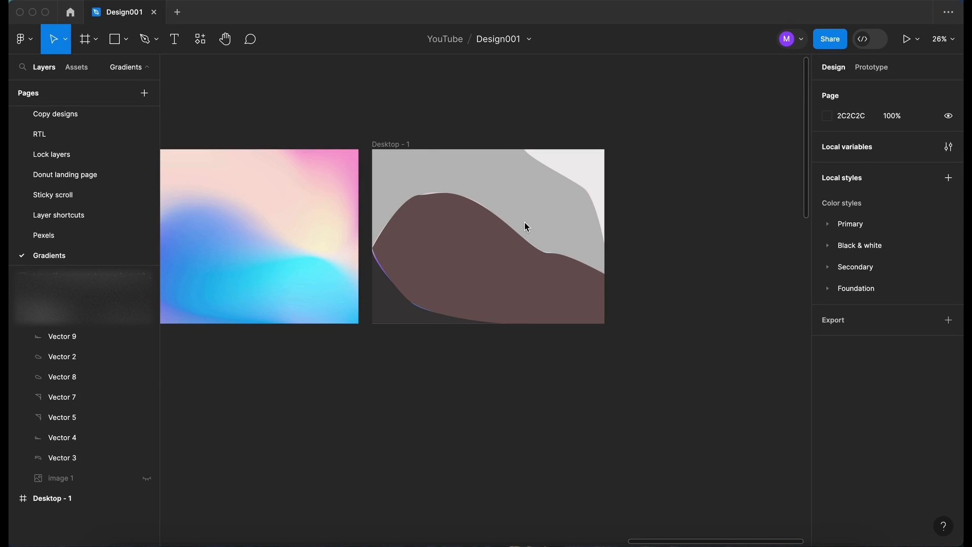
scroll(449, 159, "up", 4)
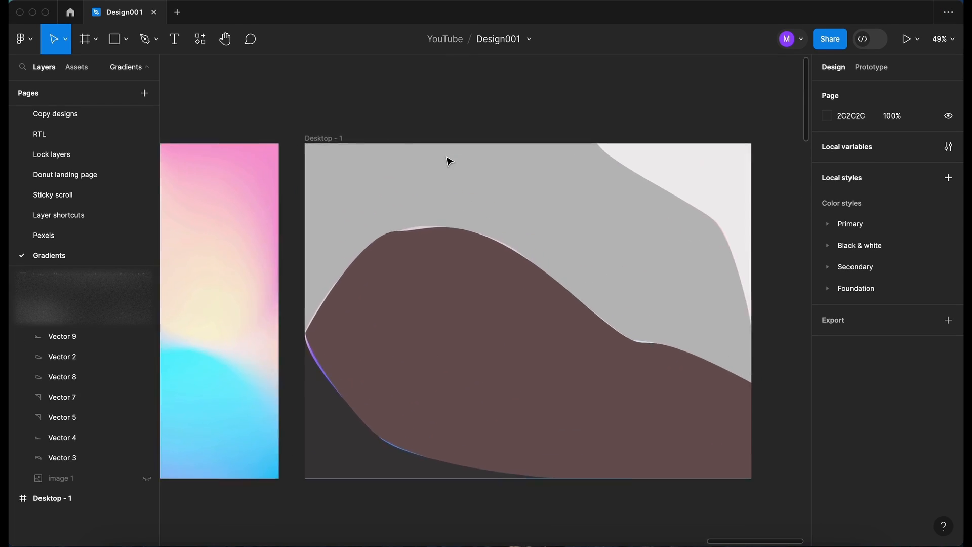
scroll(644, 178, "up", 1)
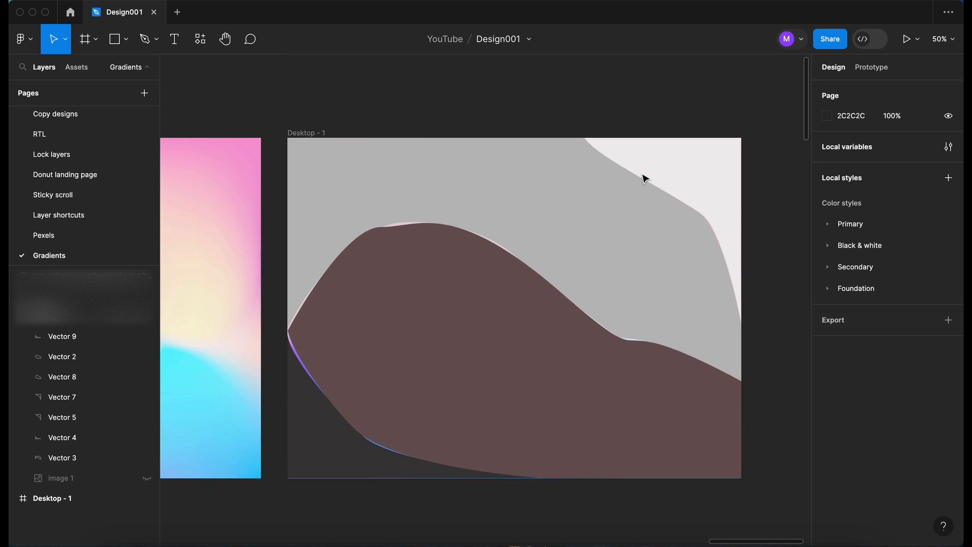
left_click(676, 167)
left_click(467, 167)
scroll(469, 170, "left", 2)
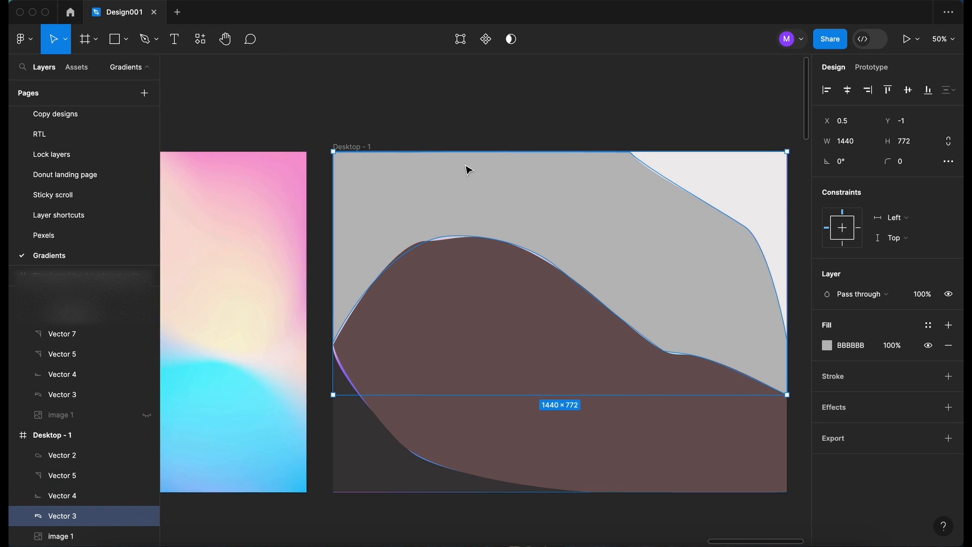
scroll(469, 170, "down", 4)
scroll(469, 170, "left", 3)
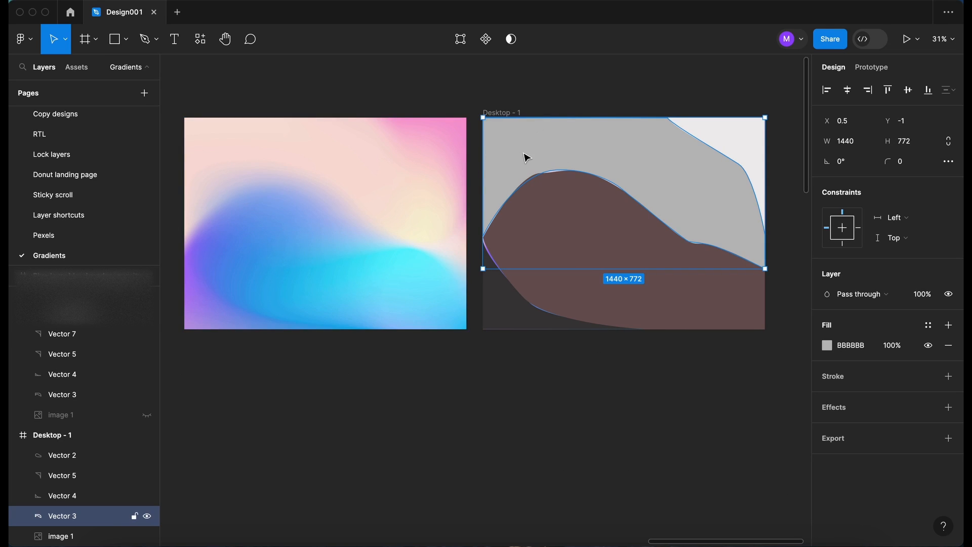
scroll(527, 158, "left", 2)
scroll(527, 158, "up", 2)
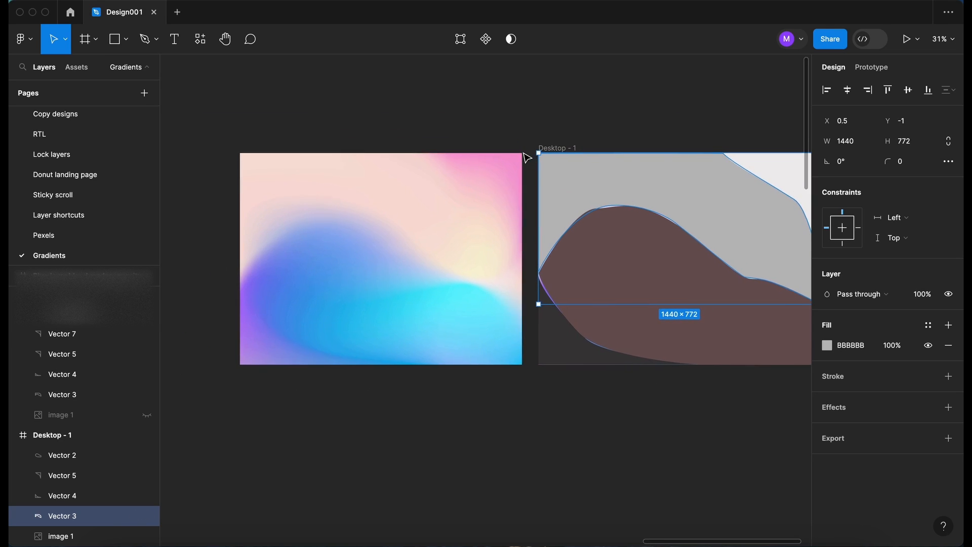
Fill the upper shape Vector 3 with pale peach F7DFD7 sampled from the gradient's top
left_click(828, 348)
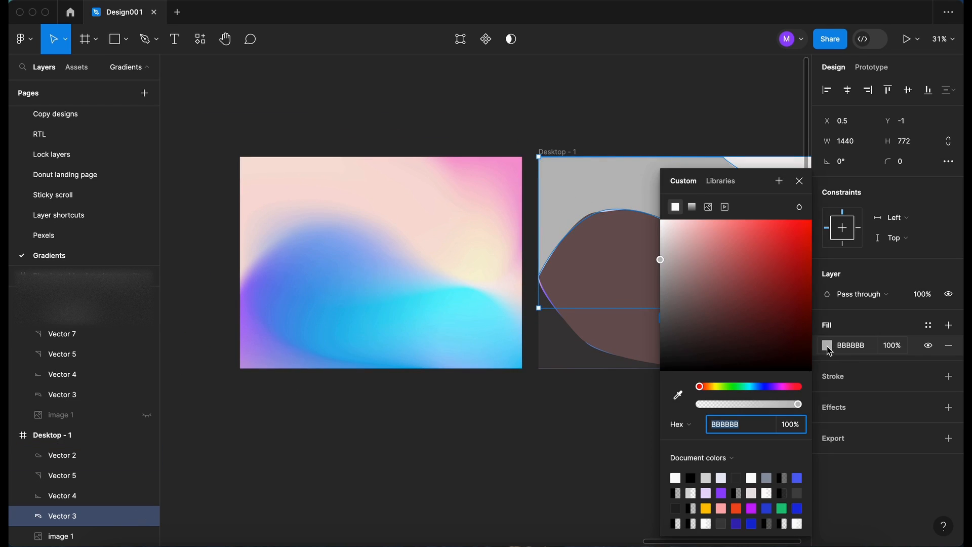
left_click(680, 396)
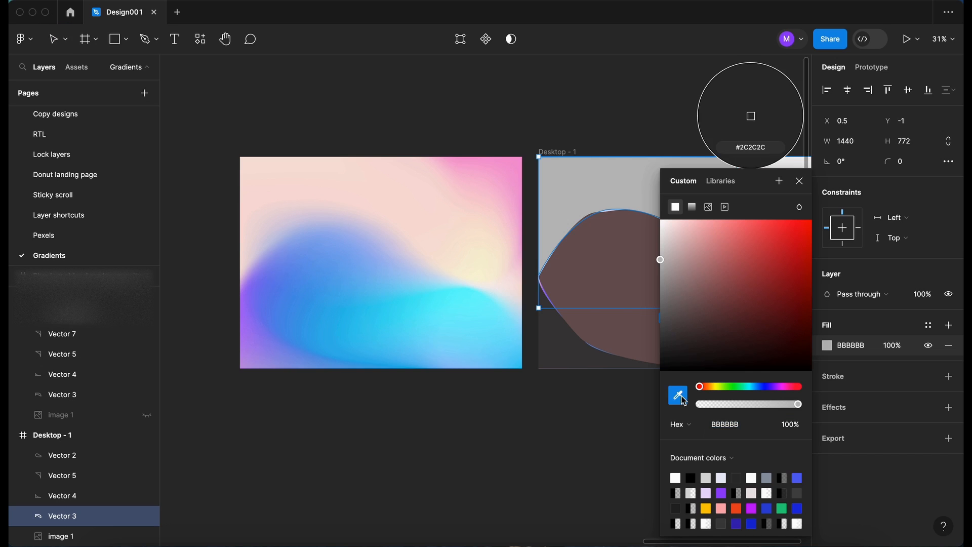
left_click(366, 176)
scroll(497, 132, "right", 3)
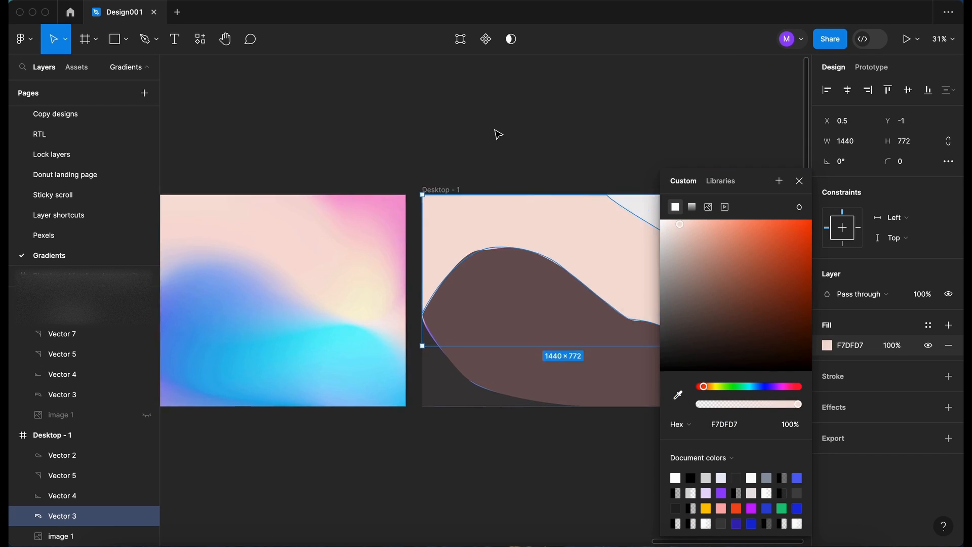
scroll(497, 134, "right", 4)
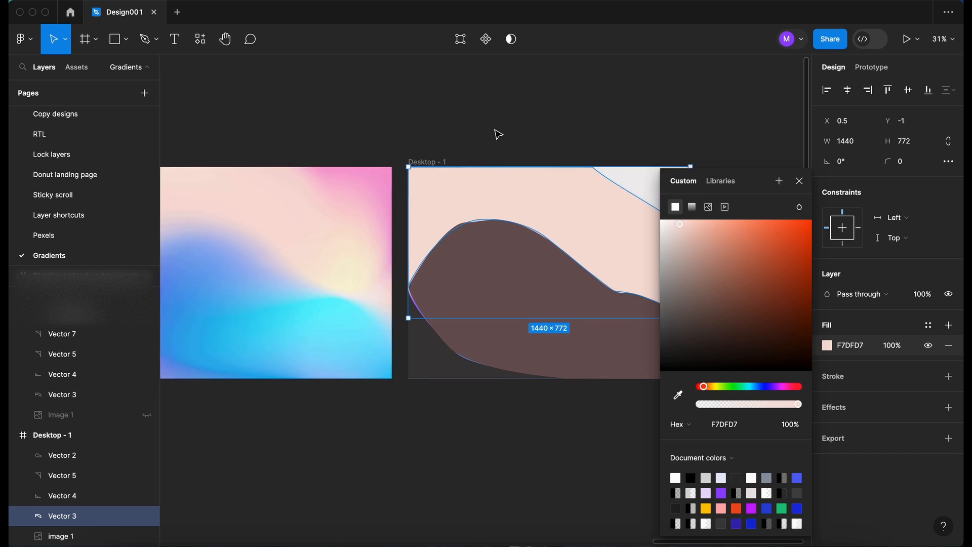
Fill the top-right corner shape Vector 5 with pink sampled from the gradient's corner
left_click(642, 183)
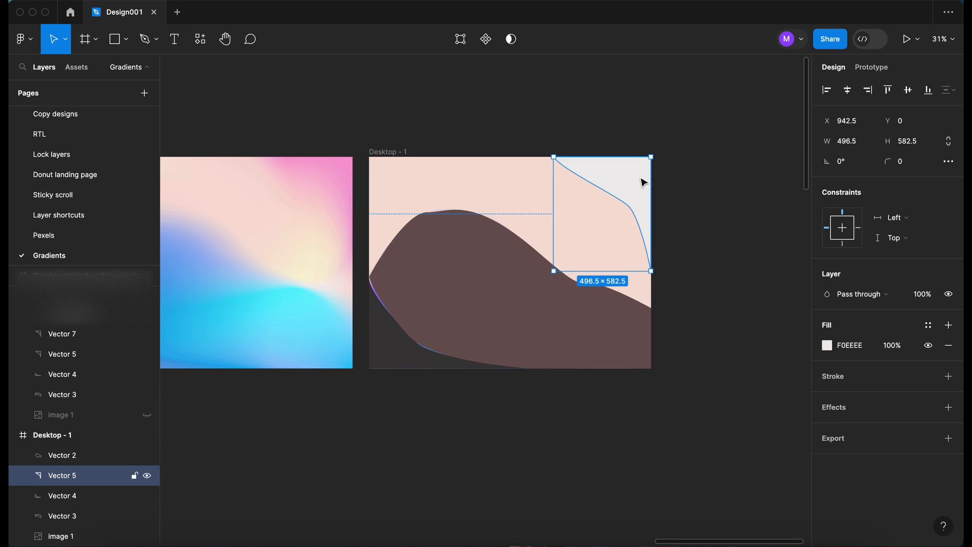
left_click(827, 346)
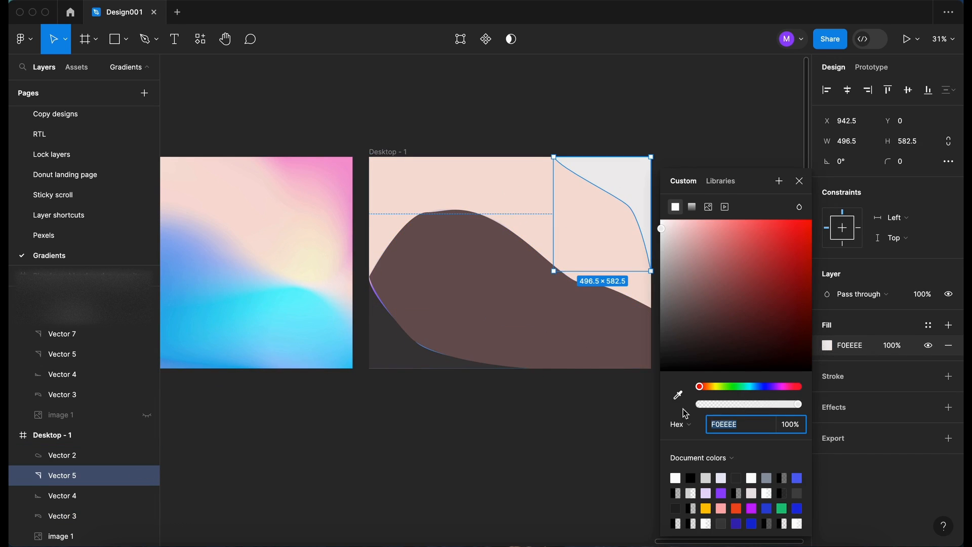
left_click(677, 398)
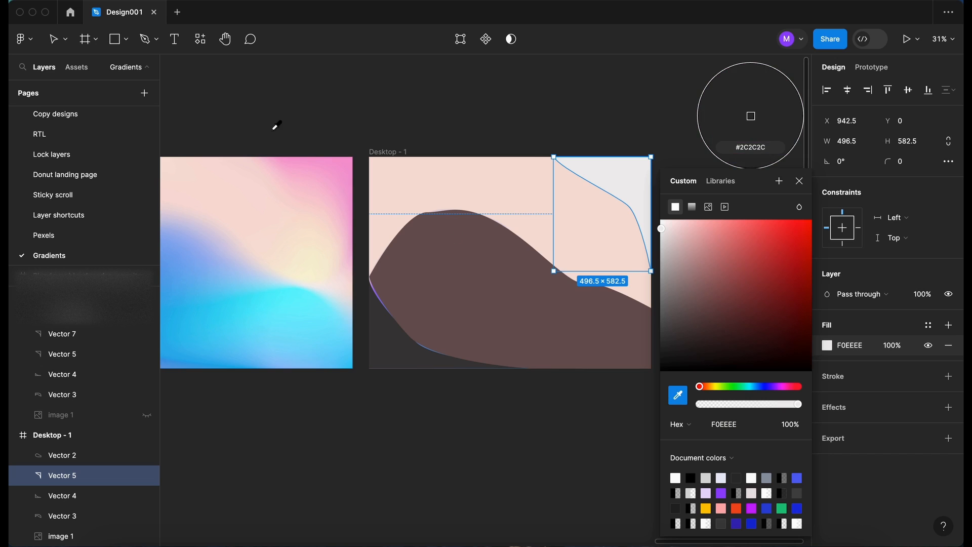
left_click(342, 168)
left_click(439, 133)
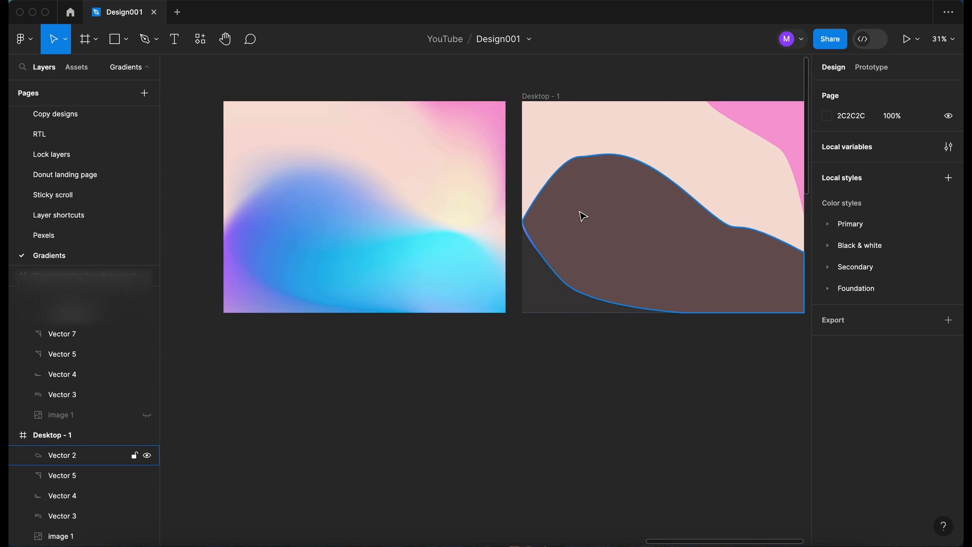
left_click(583, 217)
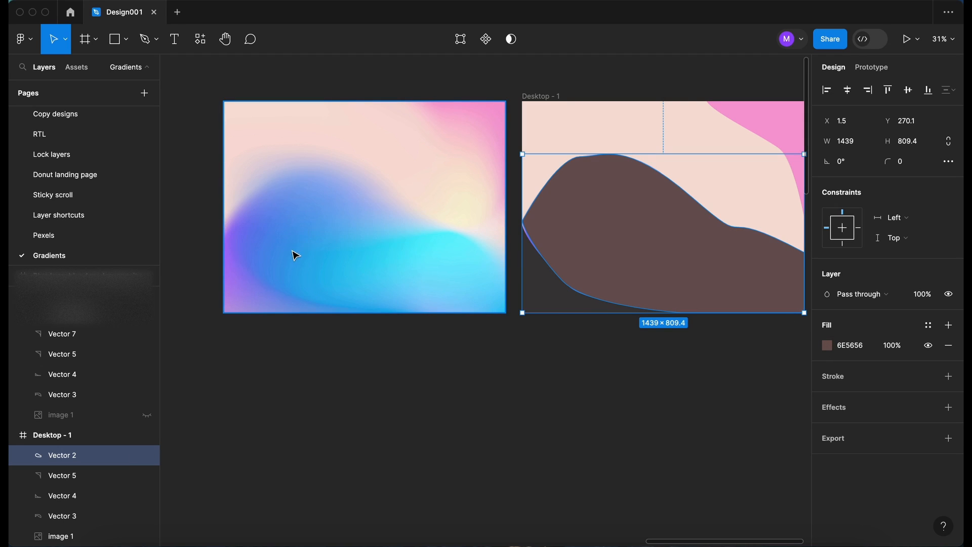
Switch Vector 2's fill to a linear gradient with blue and cyan stops sampled from the image
left_click(827, 349)
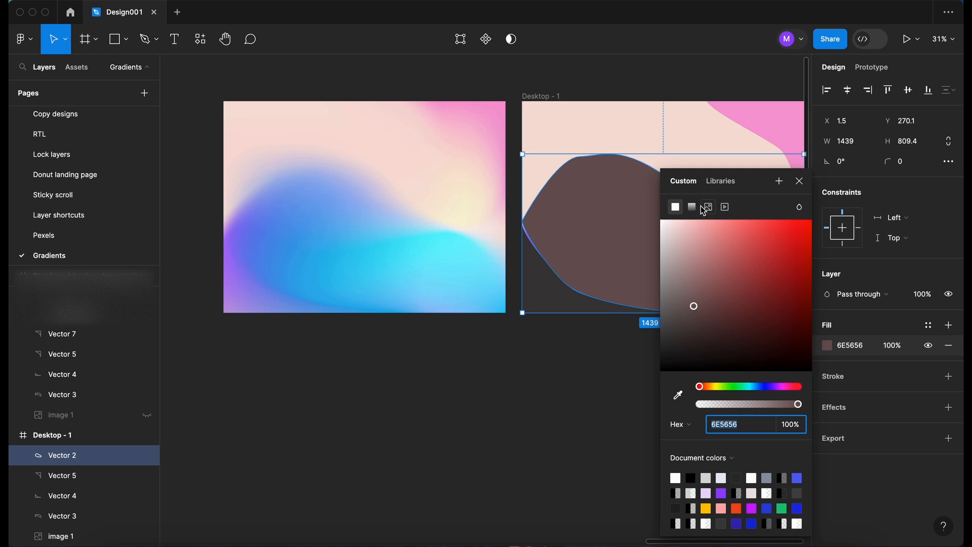
left_click(692, 207)
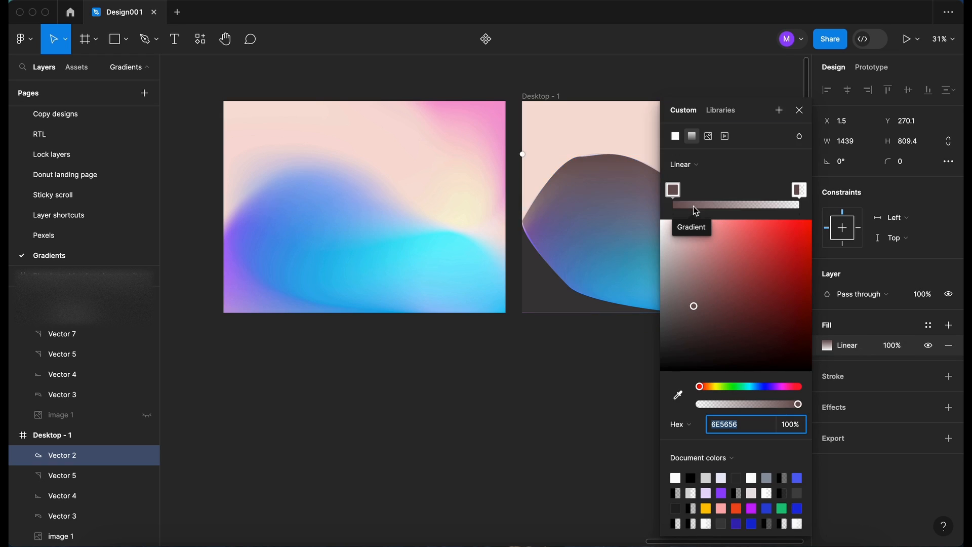
left_click(681, 398)
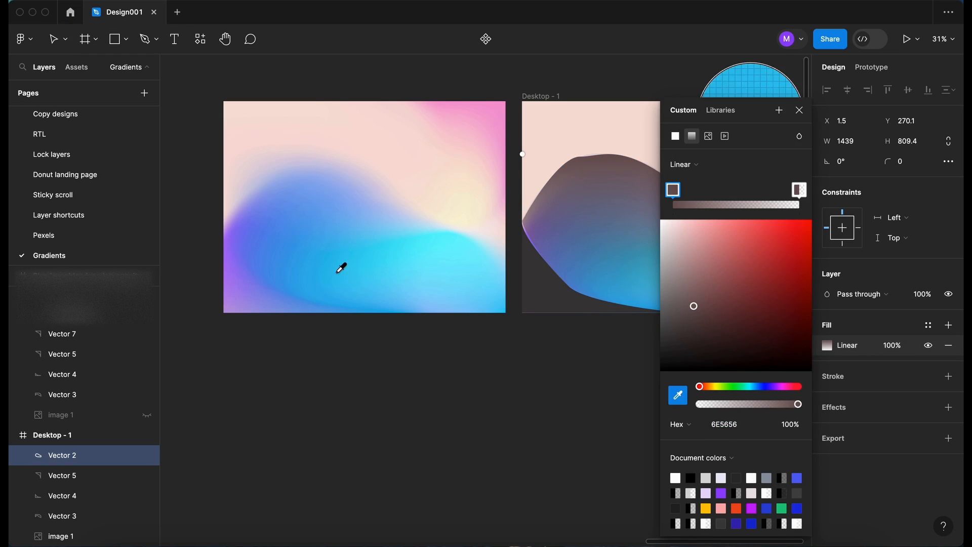
left_click(262, 234)
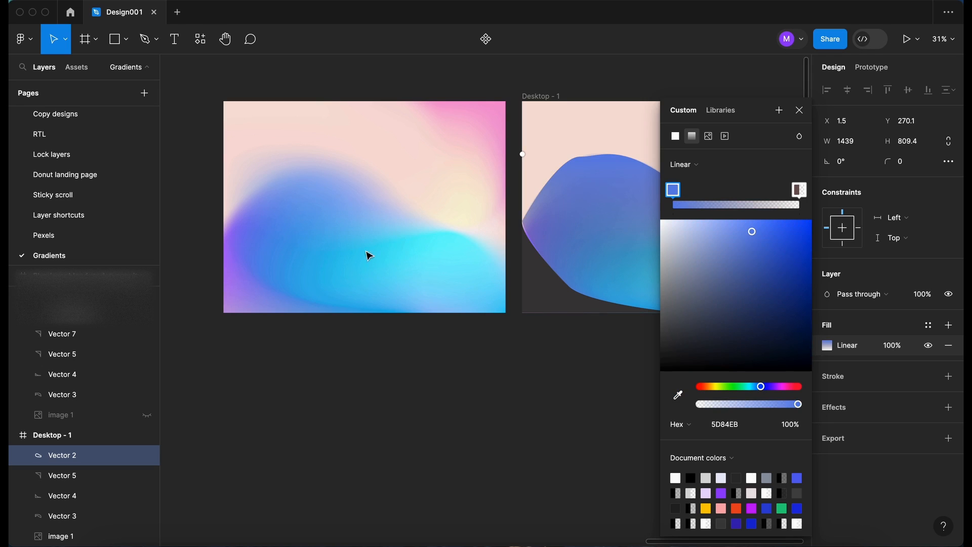
left_click(799, 191)
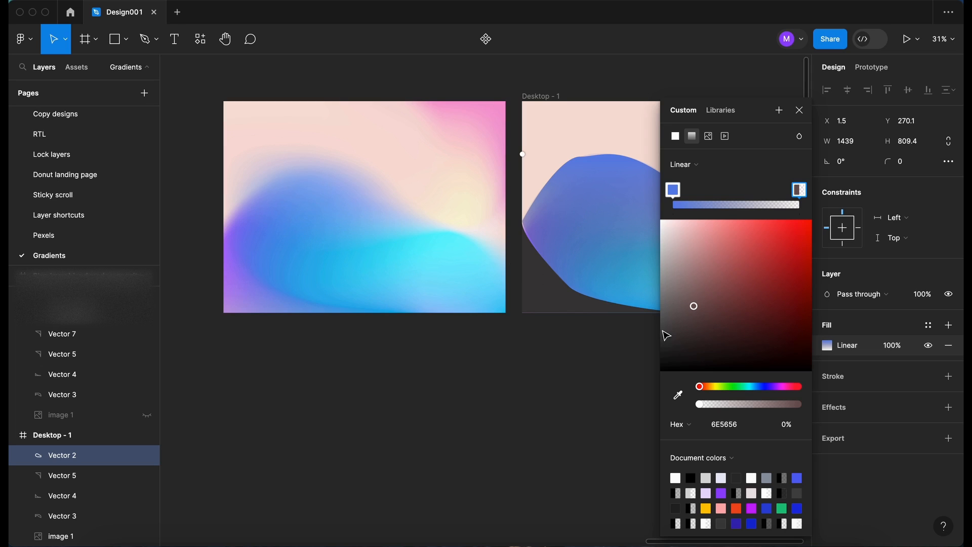
left_click(682, 402)
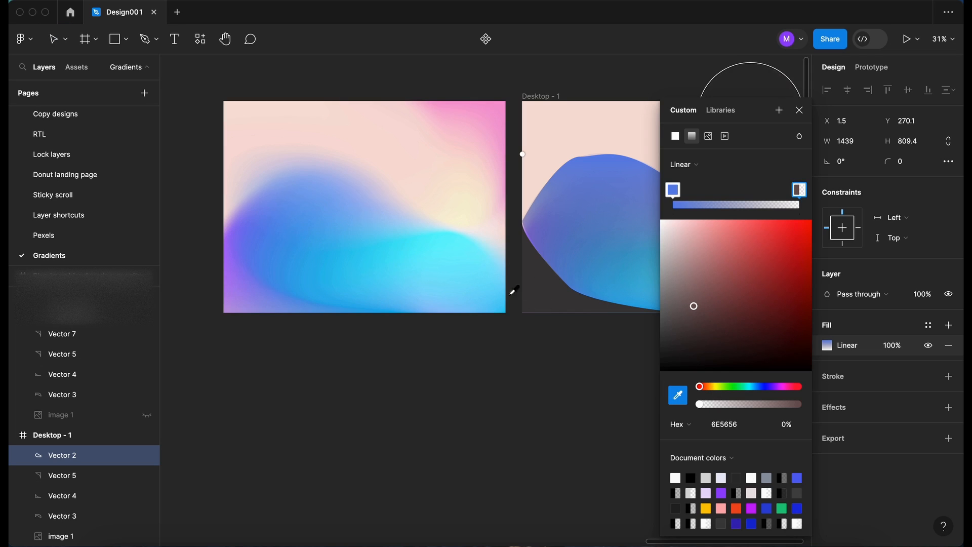
left_click(478, 277)
Drag the gradient handles so it runs diagonally from the shape's left edge across the frame
scroll(521, 385, "right", 5)
scroll(520, 384, "left", 4)
scroll(521, 385, "right", 4)
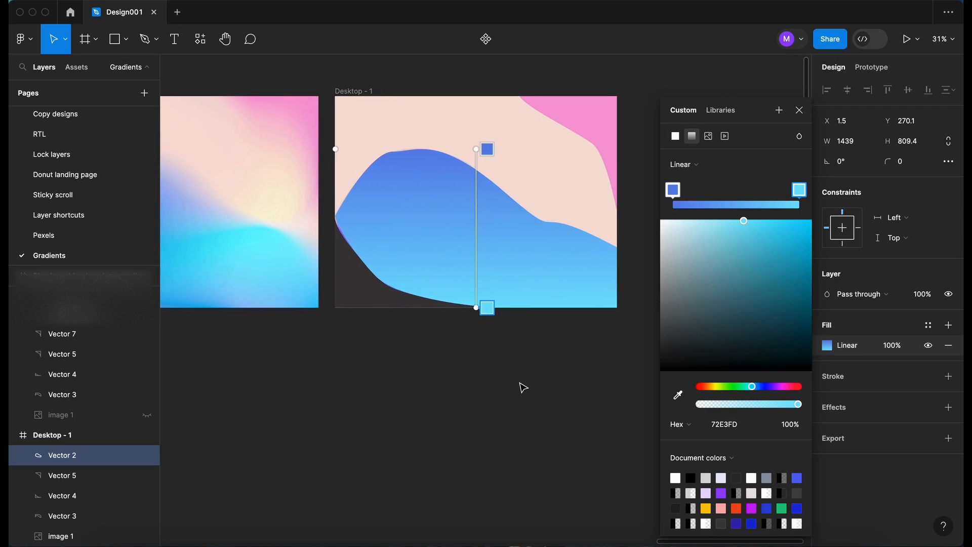
scroll(523, 388, "right", 1)
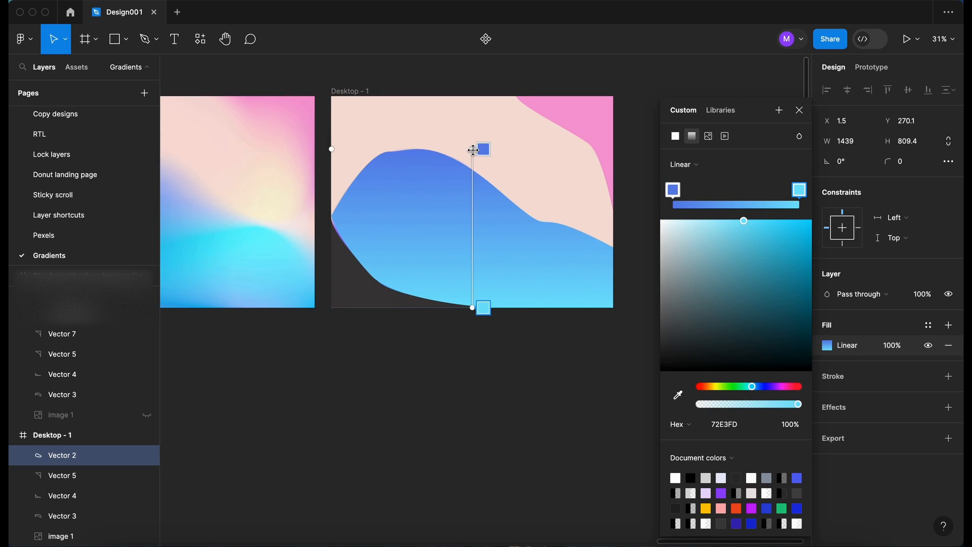
left_click_drag(473, 151, 341, 212)
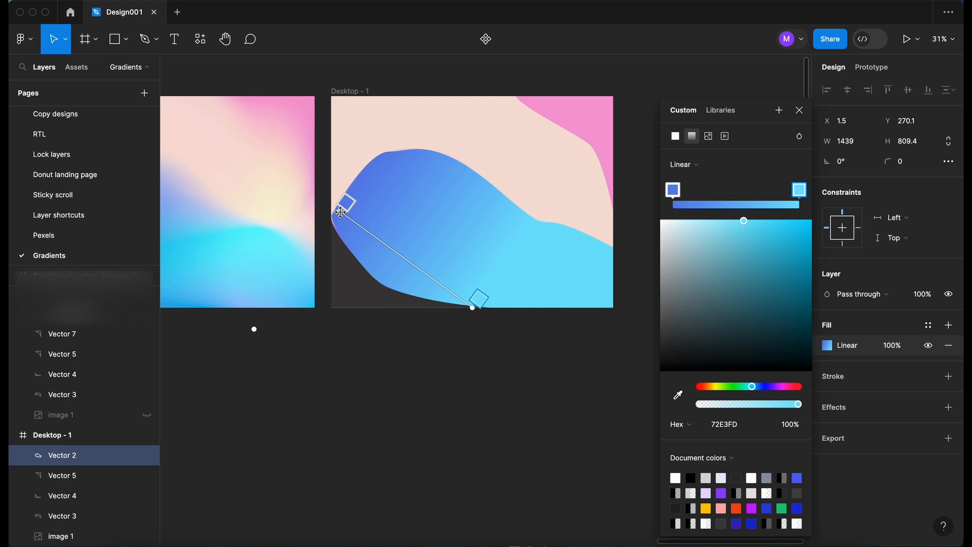
left_click_drag(474, 307, 614, 294)
scroll(517, 377, "left", 3)
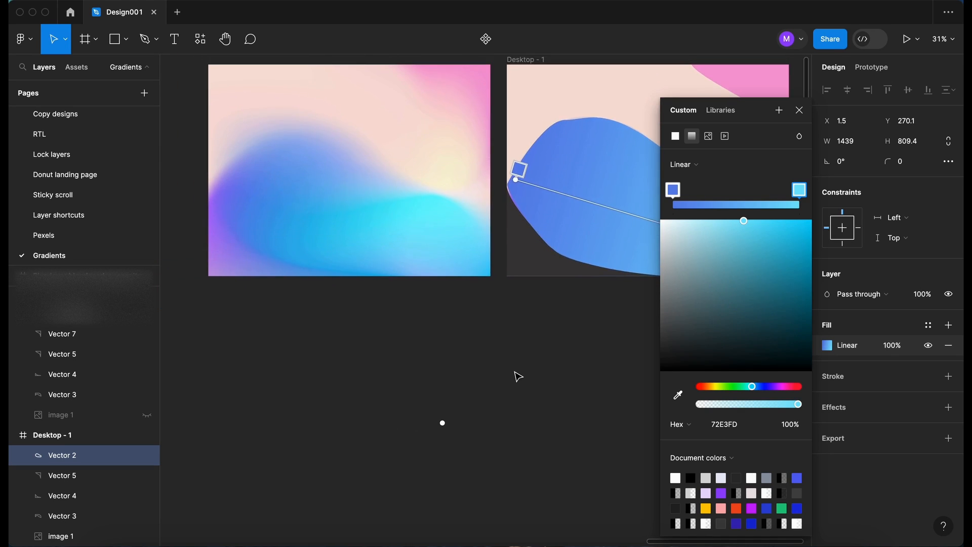
scroll(518, 376, "left", 2)
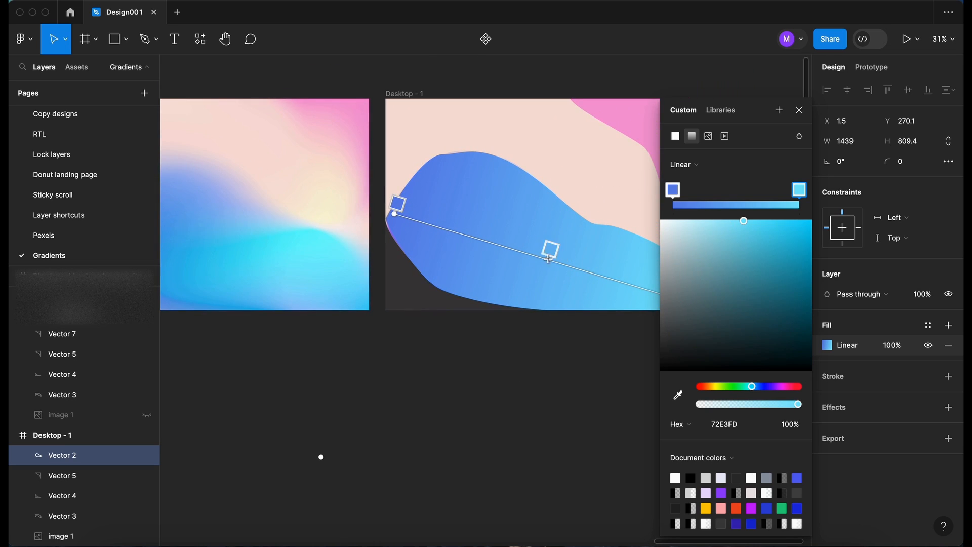
Add a middle gradient stop with a brighter cyan sampled from the blurred image
left_click(532, 254)
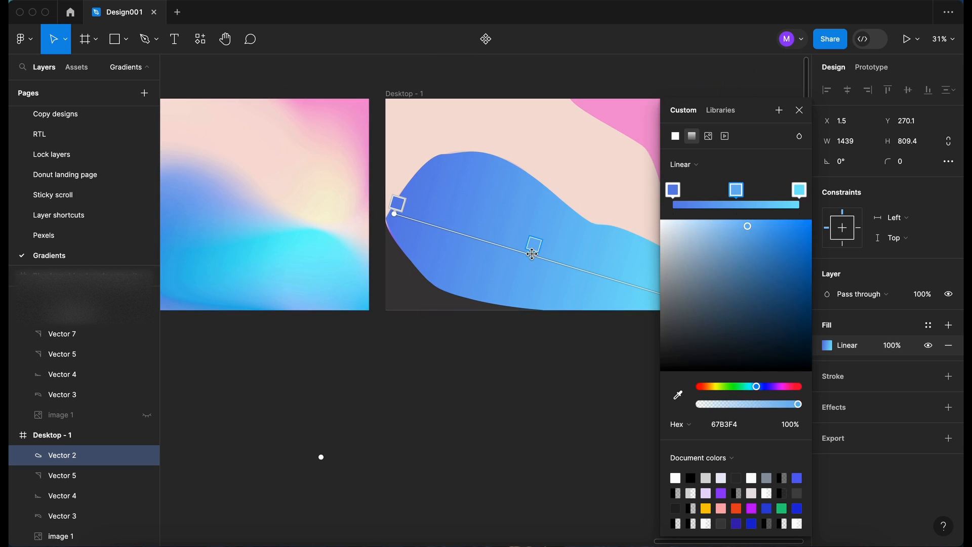
scroll(567, 245, "up", 3)
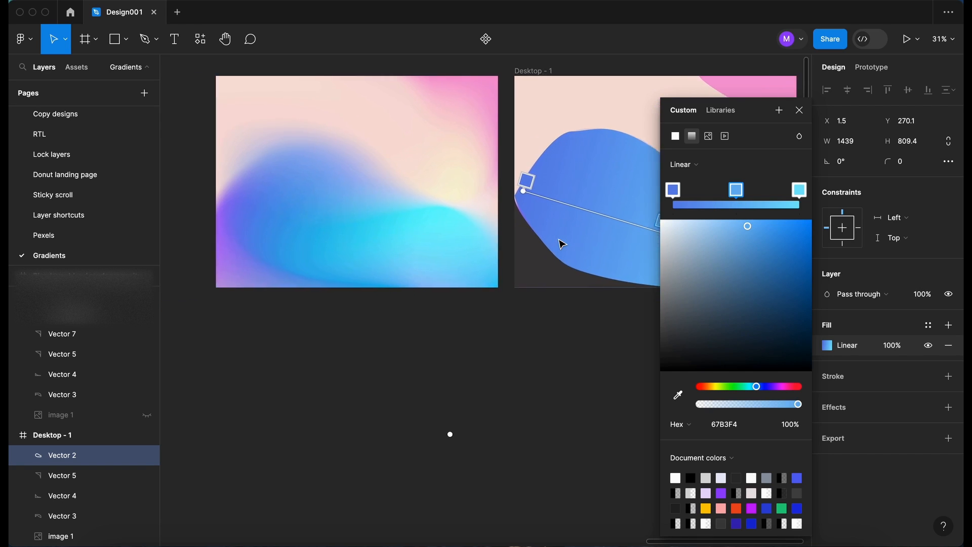
left_click(680, 400)
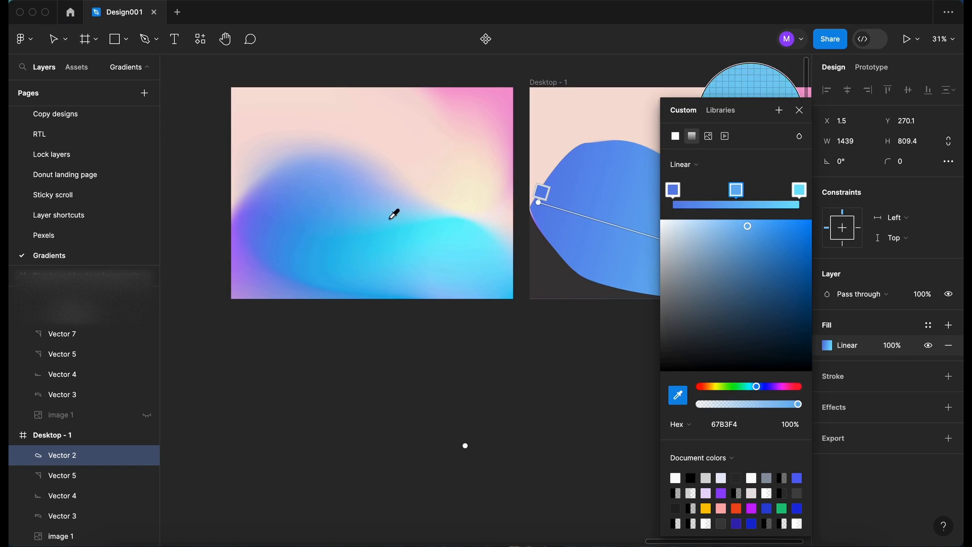
left_click(361, 242)
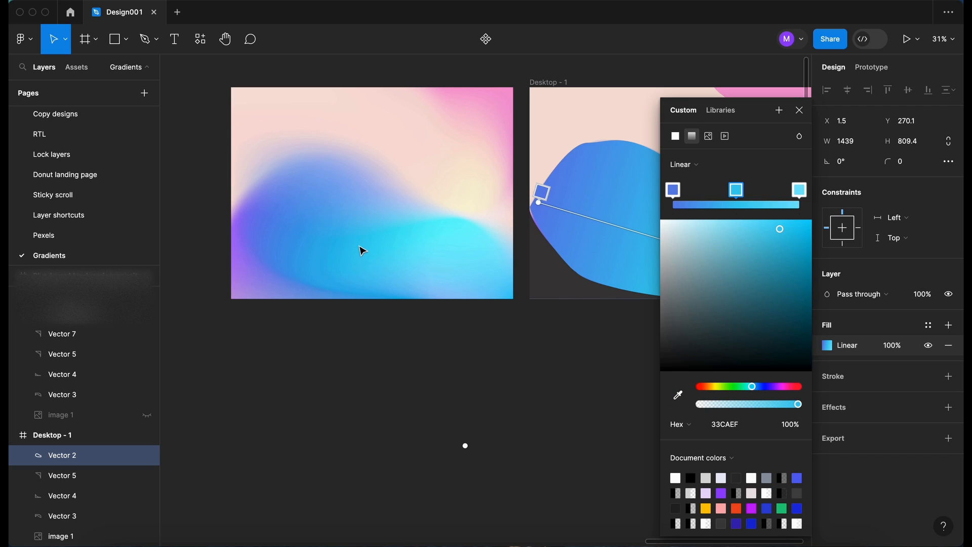
left_click(801, 110)
left_click(502, 379)
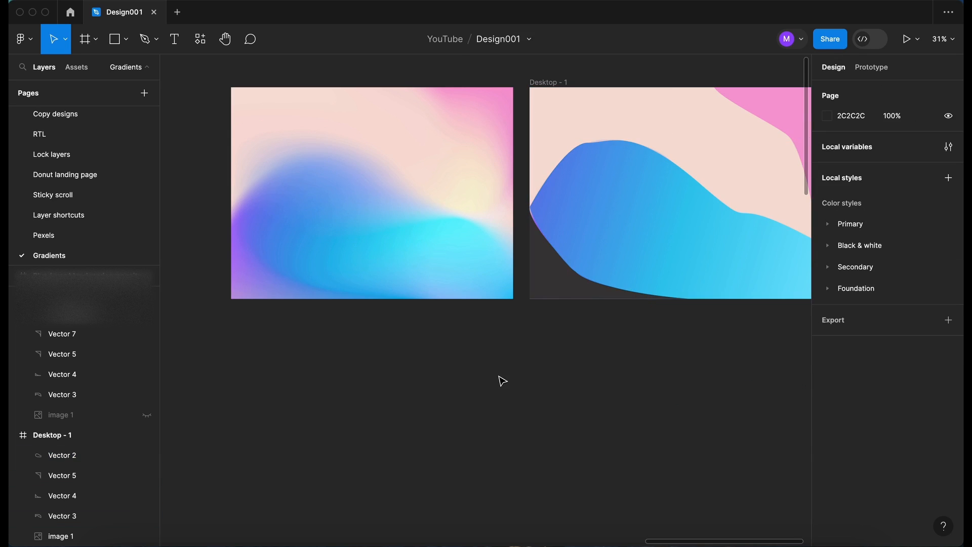
left_click(549, 283)
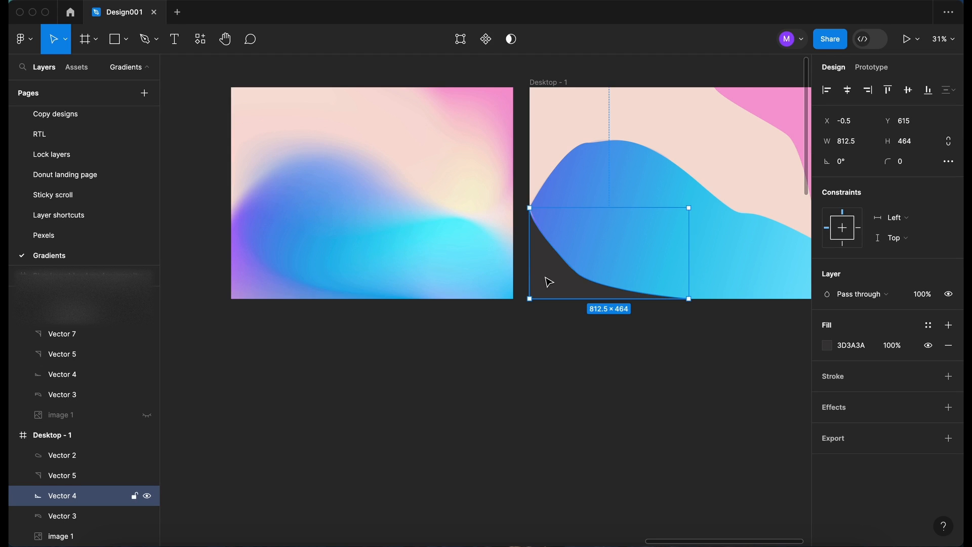
Fill Vector 4 with sampled lilac as a linear gradient angled toward the bottom-left corner
left_click(828, 346)
left_click(678, 395)
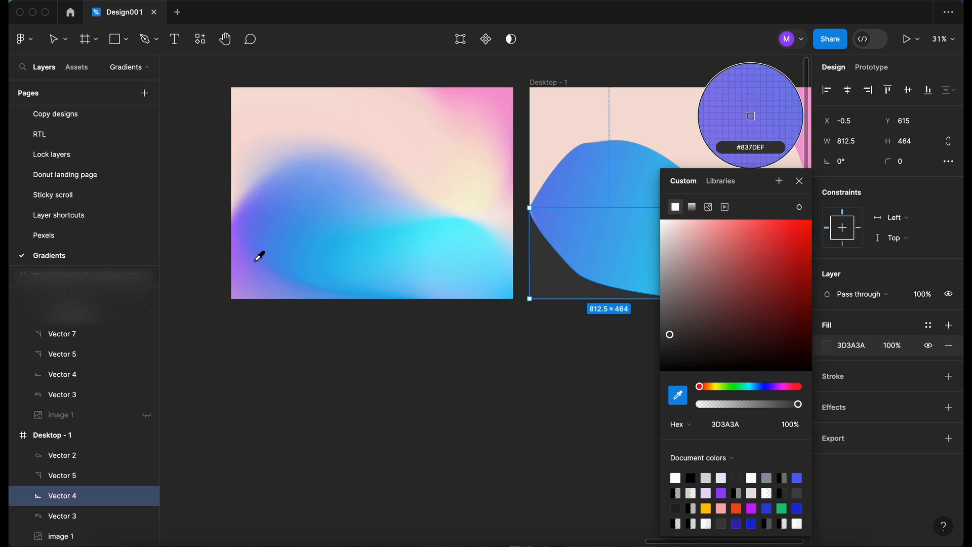
left_click(240, 291)
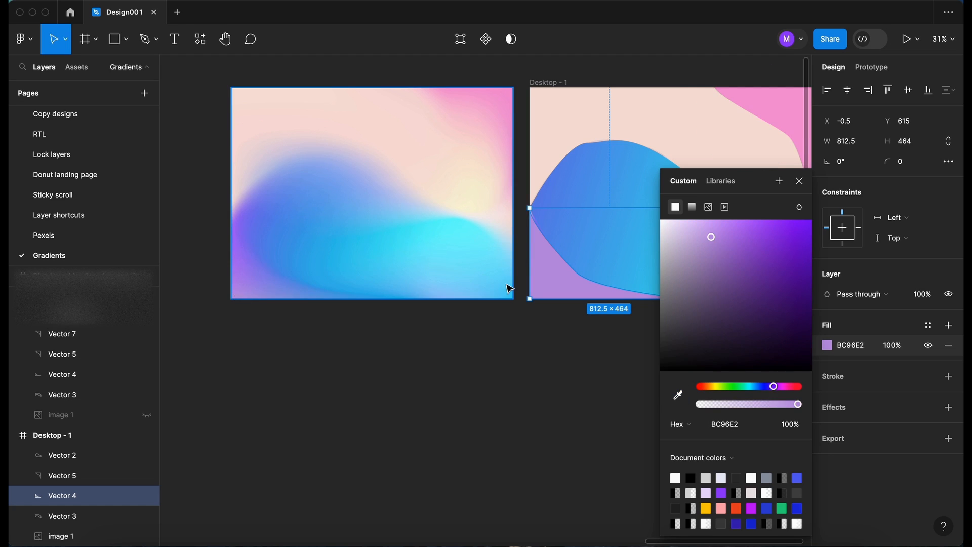
left_click(694, 207)
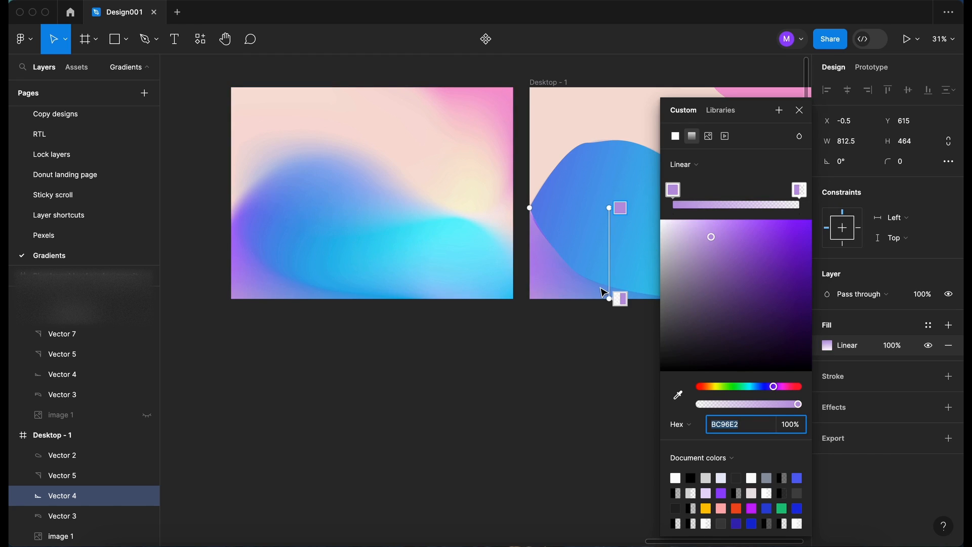
left_click_drag(609, 298, 533, 301)
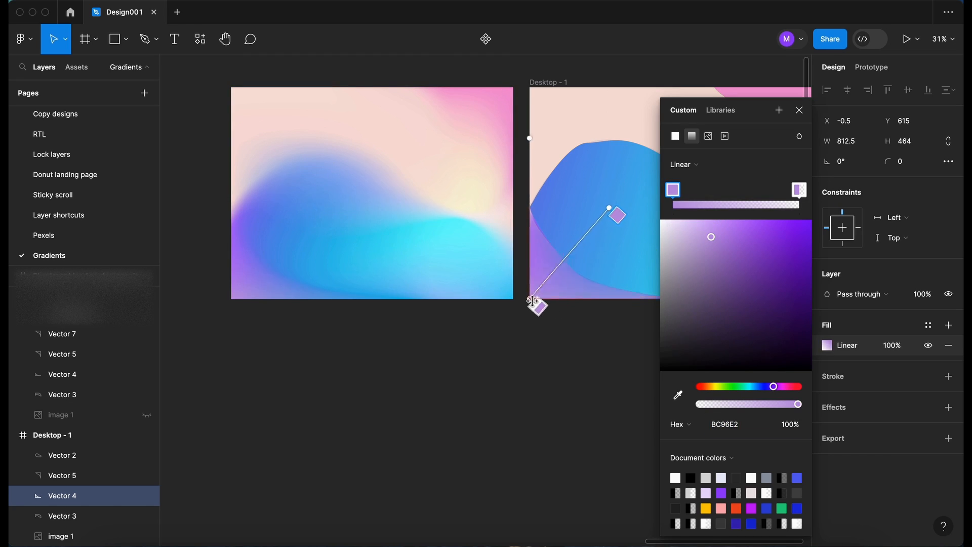
left_click_drag(607, 209, 571, 268)
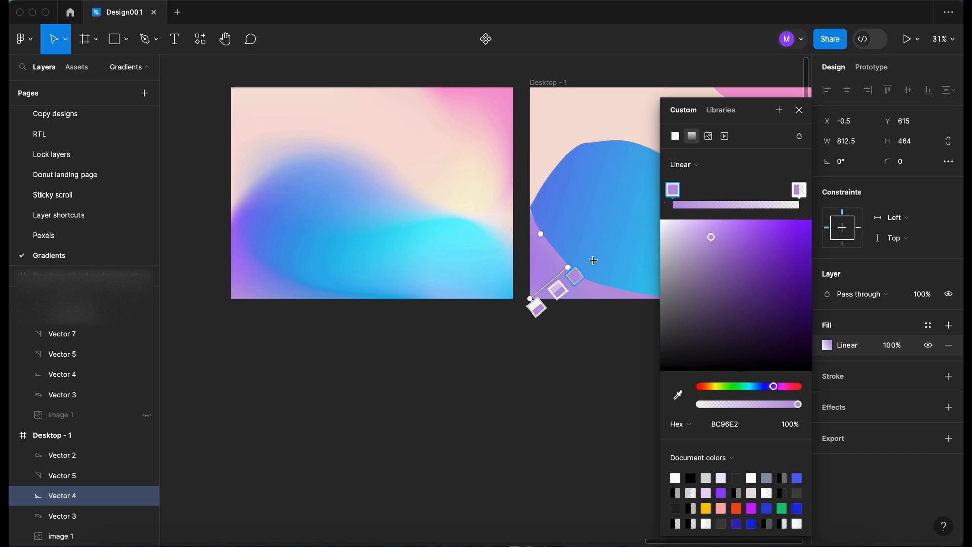
Set the gradient's end stop to lilac and its start stop to periwinkle blue, both sampled from the image
left_click(799, 190)
left_click(678, 395)
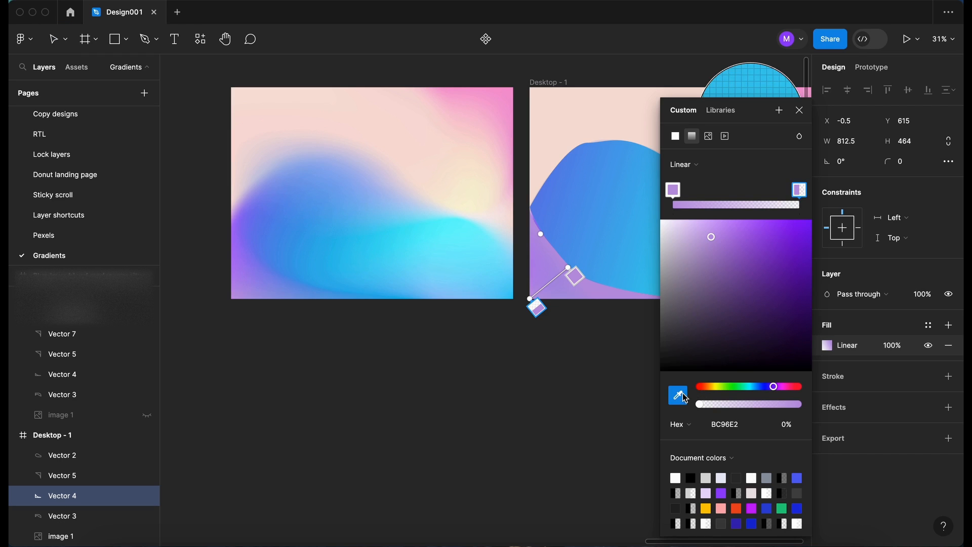
left_click(234, 298)
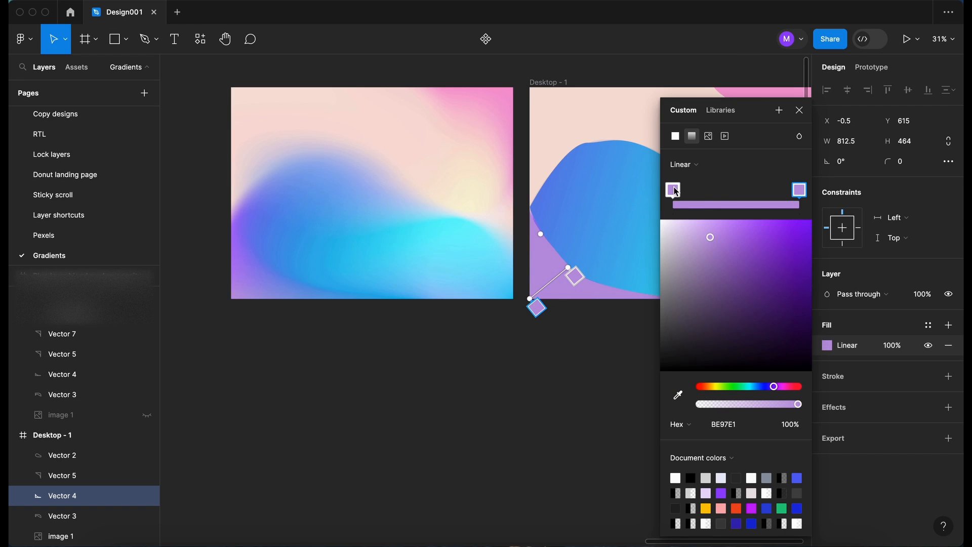
left_click(577, 275)
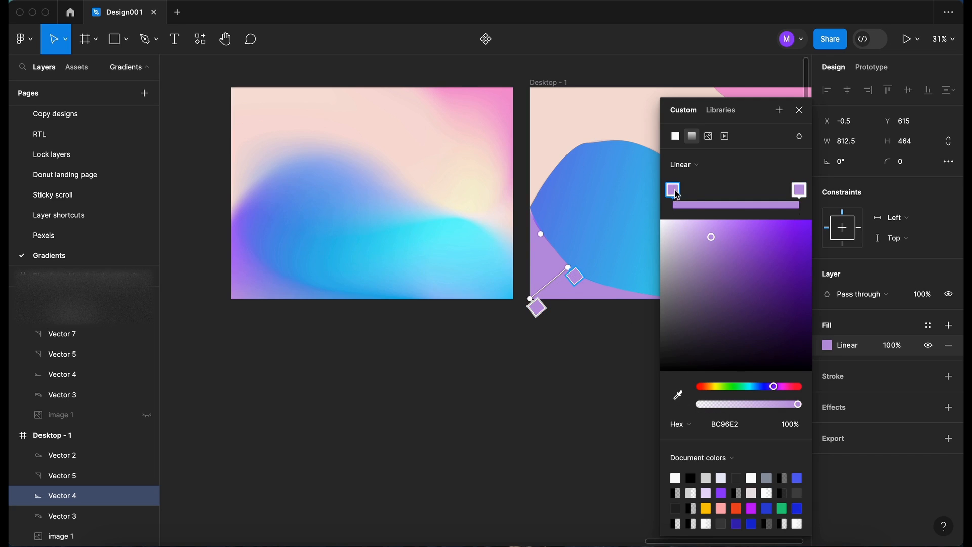
left_click(679, 395)
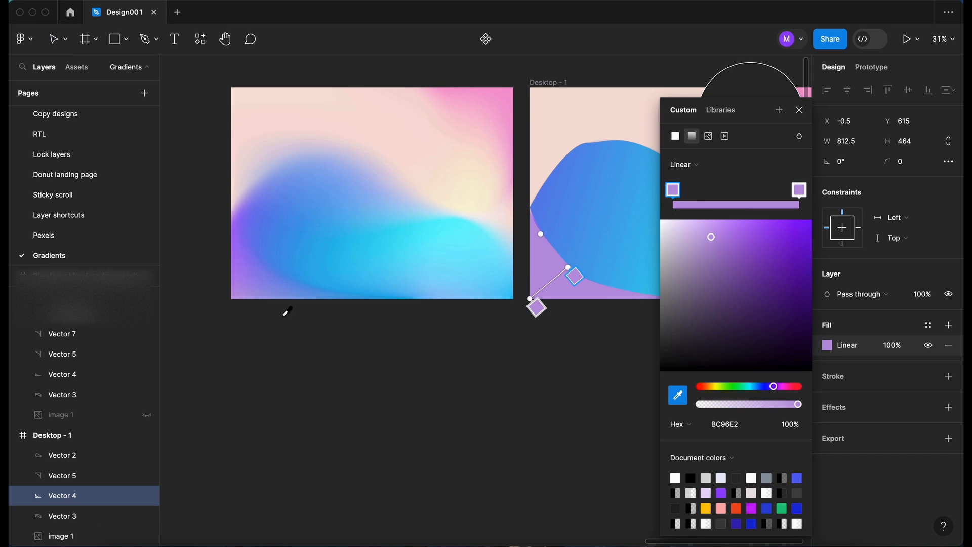
left_click(265, 270)
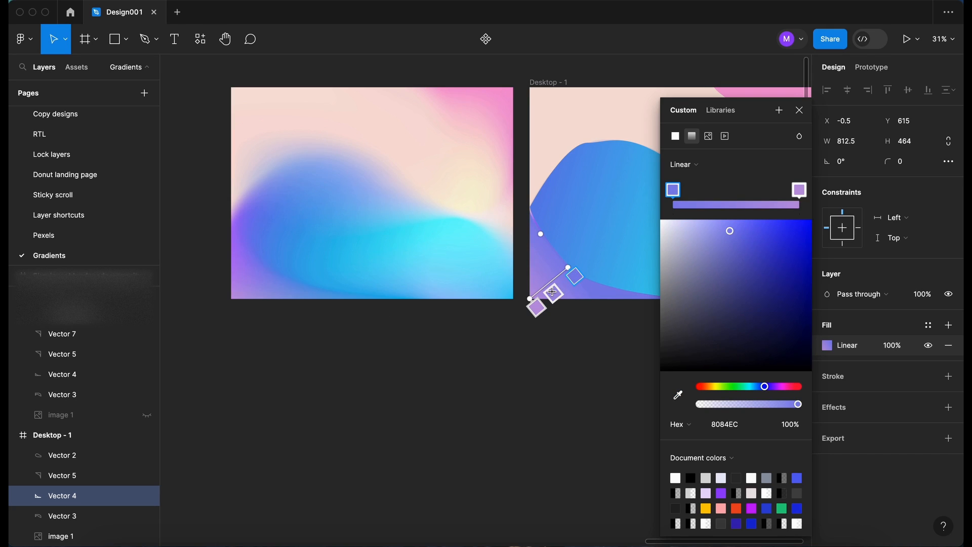
Move the lilac stop closer to the start along the gradient line
scroll(580, 310, "down", 2)
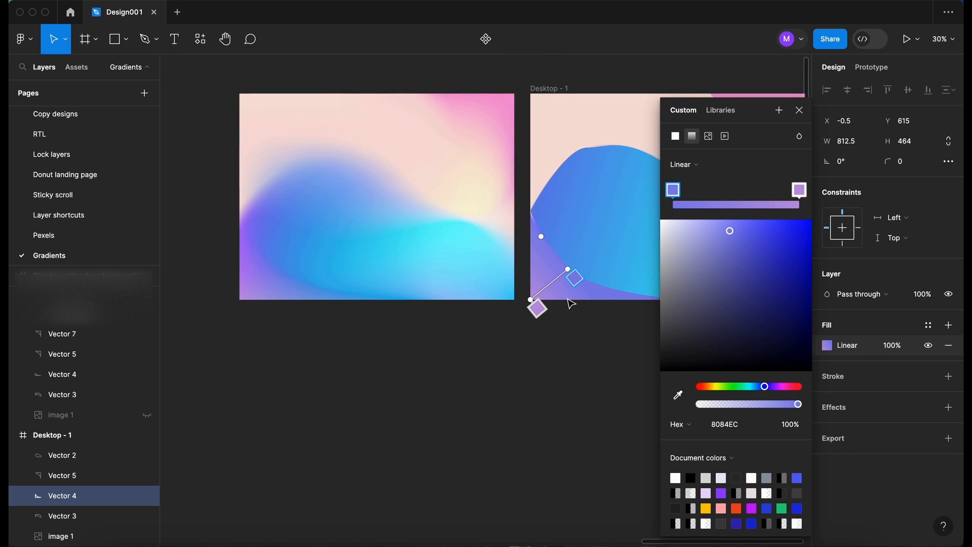
scroll(571, 303, "up", 5)
left_click_drag(489, 311, 534, 274)
scroll(501, 307, "down", 1)
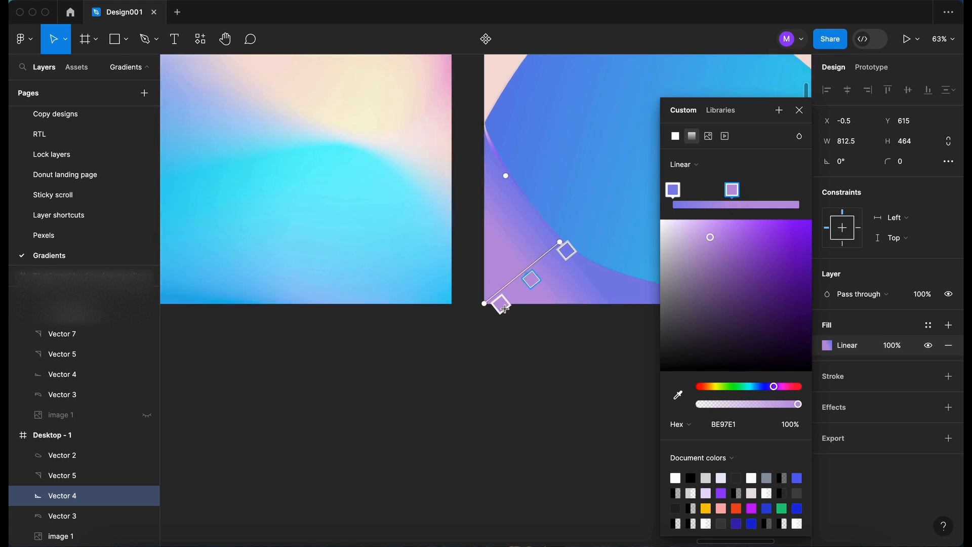
scroll(505, 309, "down", 5)
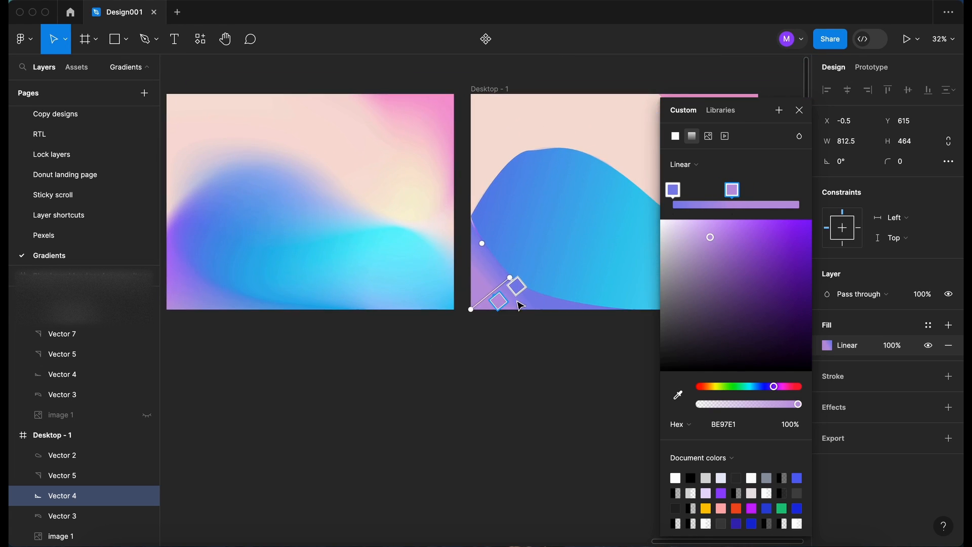
left_click_drag(499, 300, 494, 305)
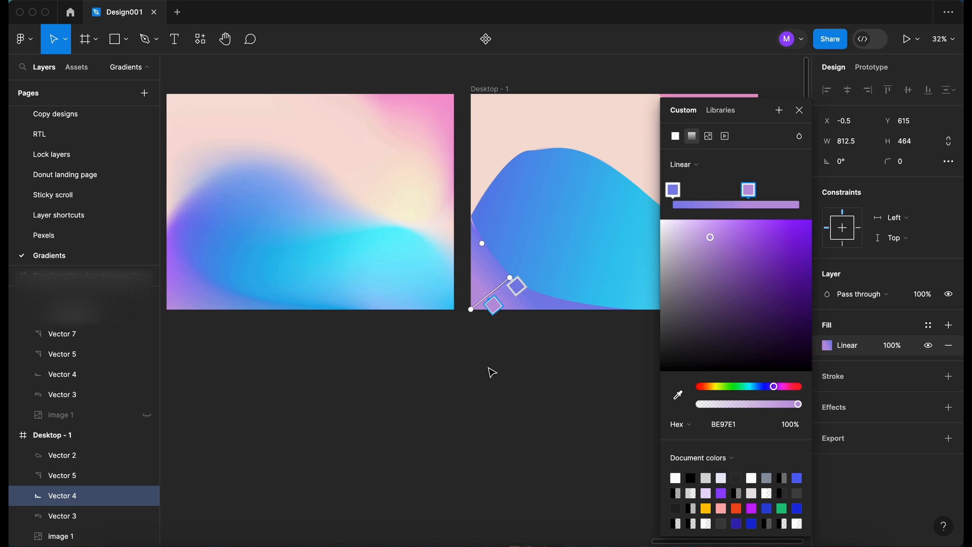
left_click(800, 111)
Rename the Desktop - 1 frame on the canvas to 'Gradients'
scroll(515, 381, "right", 3)
scroll(515, 380, "up", 2)
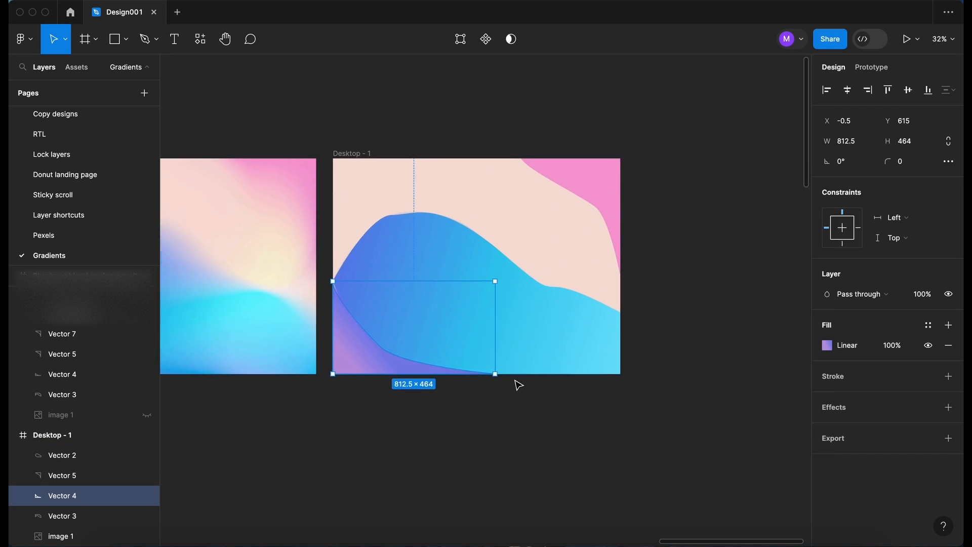
left_click(518, 385)
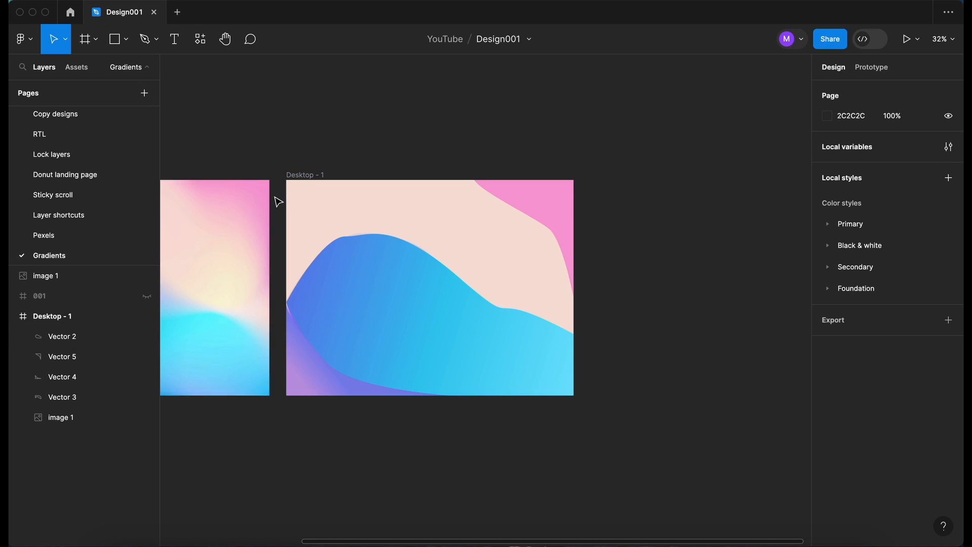
double_click(305, 174)
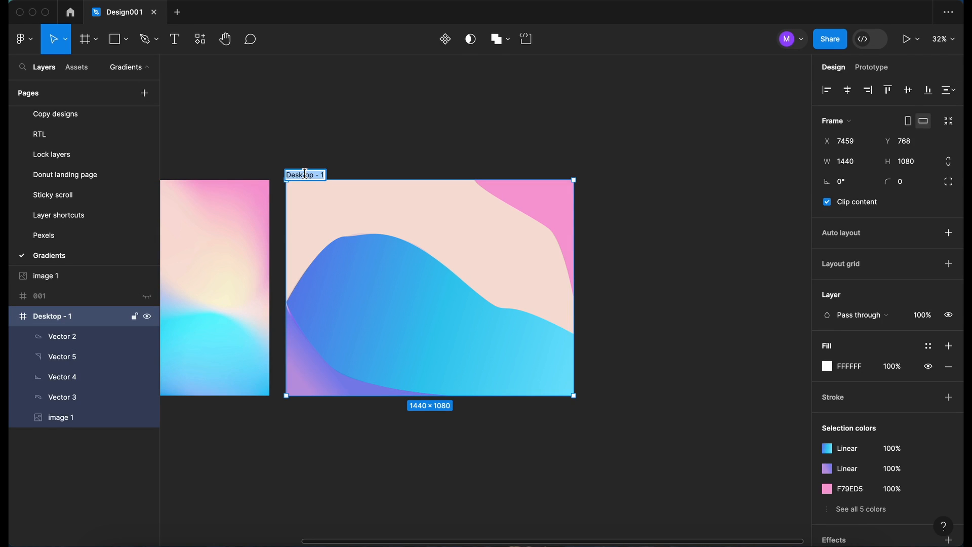
type("Gran")
type("ients")
left_click(421, 458)
scroll(421, 459, "up", 1)
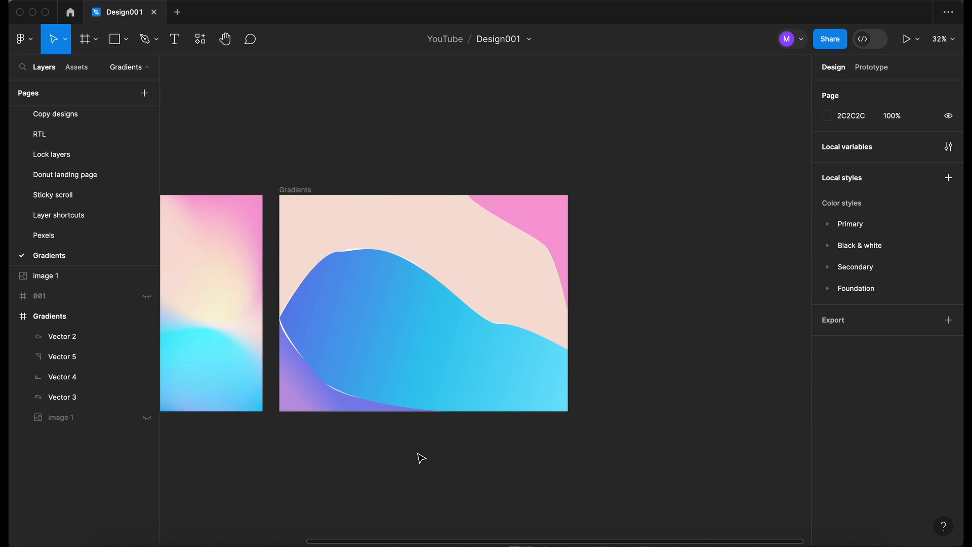
left_click(64, 337)
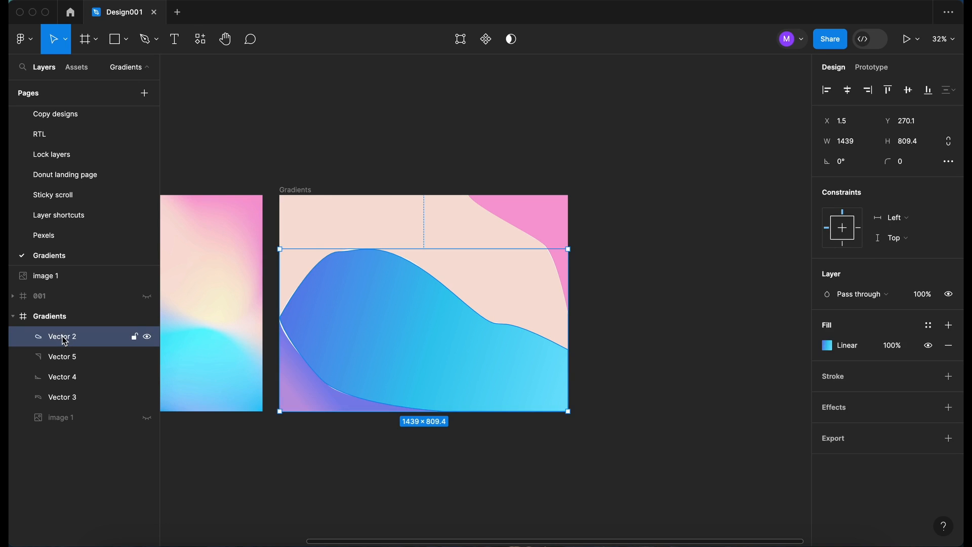
Add a Layer blur effect of 140 to all four vector shapes, Vectors 2–5
left_click(81, 397, "shift")
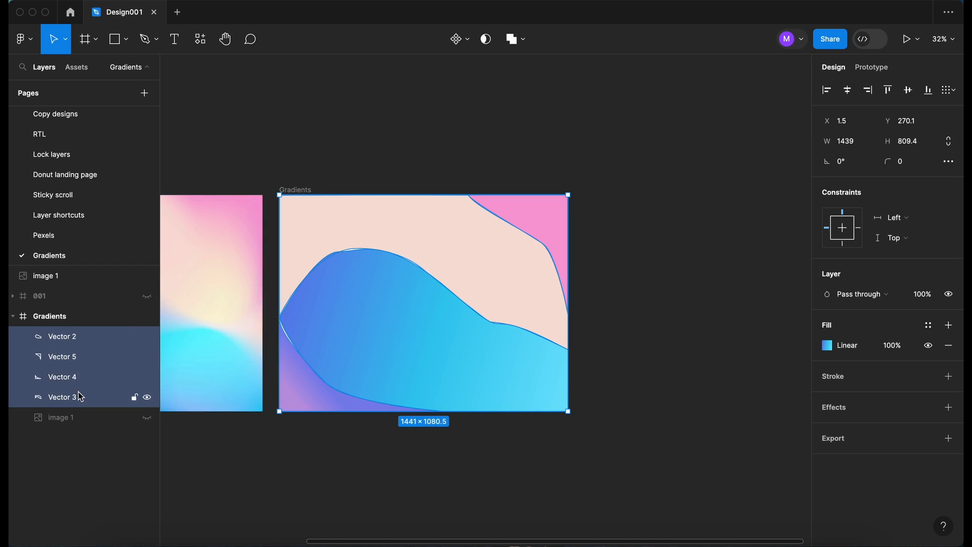
scroll(856, 452, "down", 3)
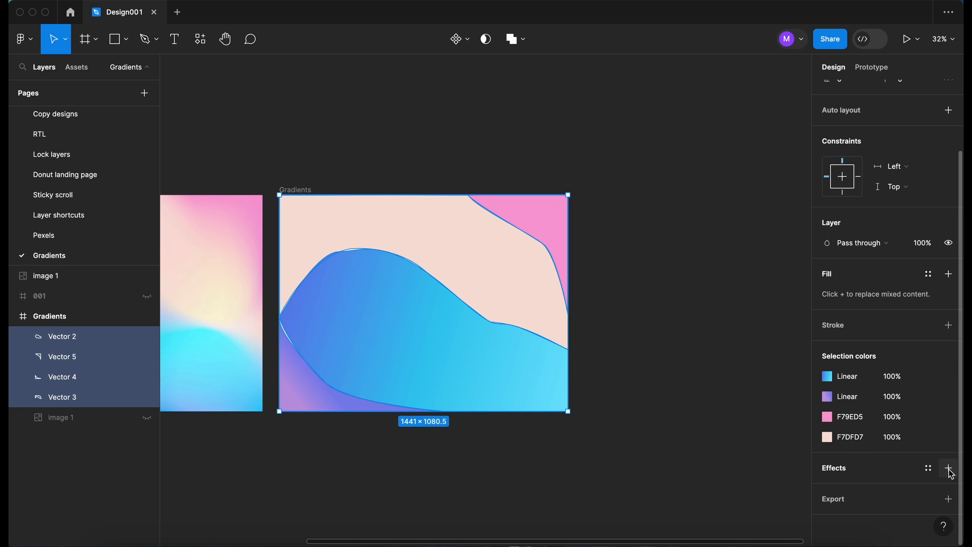
left_click(949, 470)
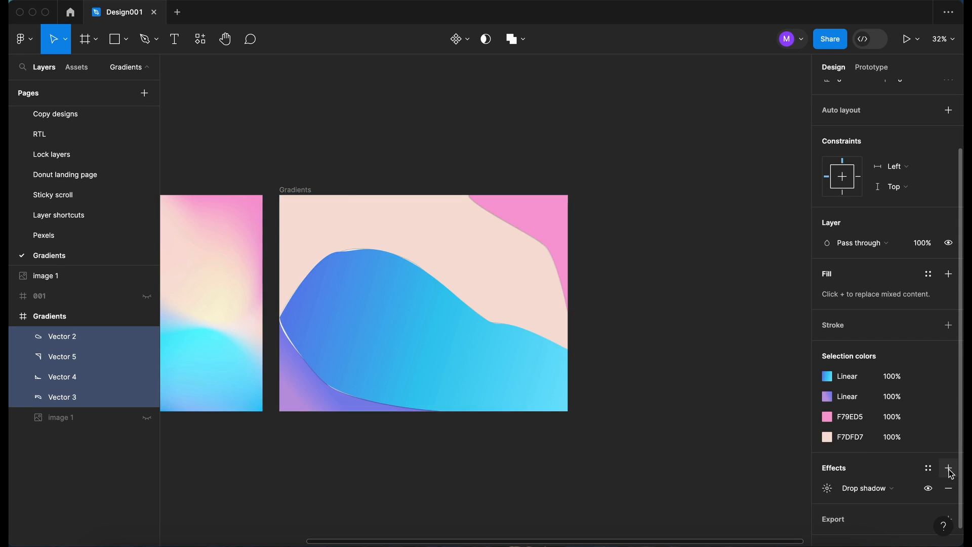
left_click(869, 490)
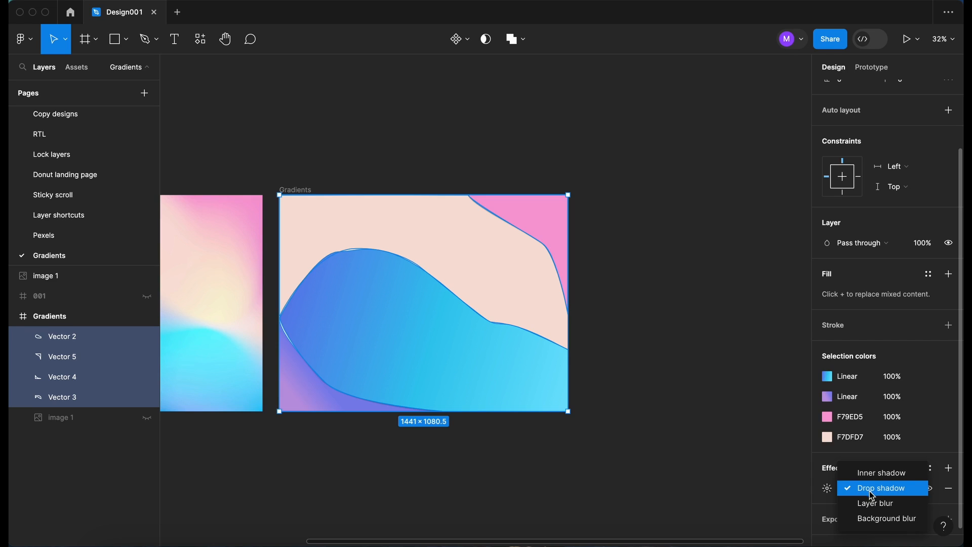
left_click(879, 506)
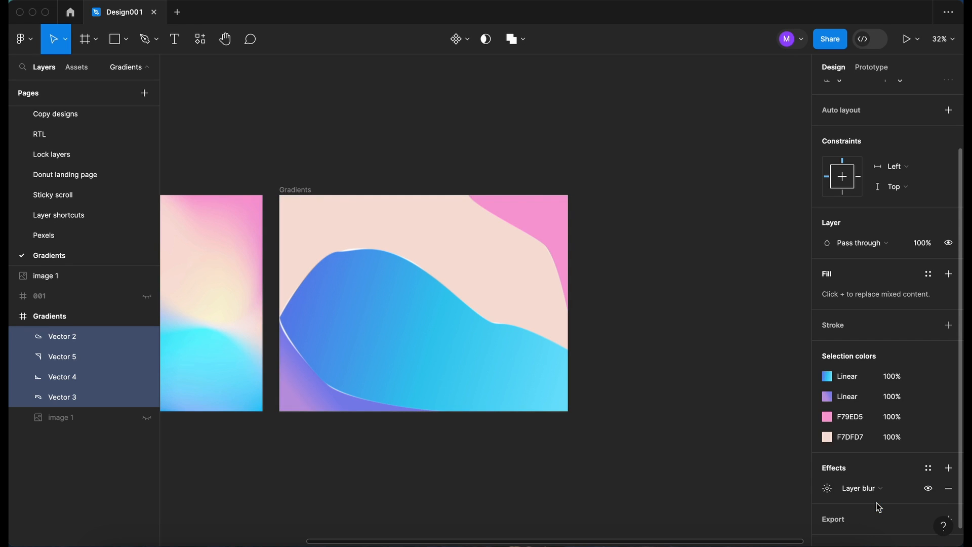
left_click(829, 490)
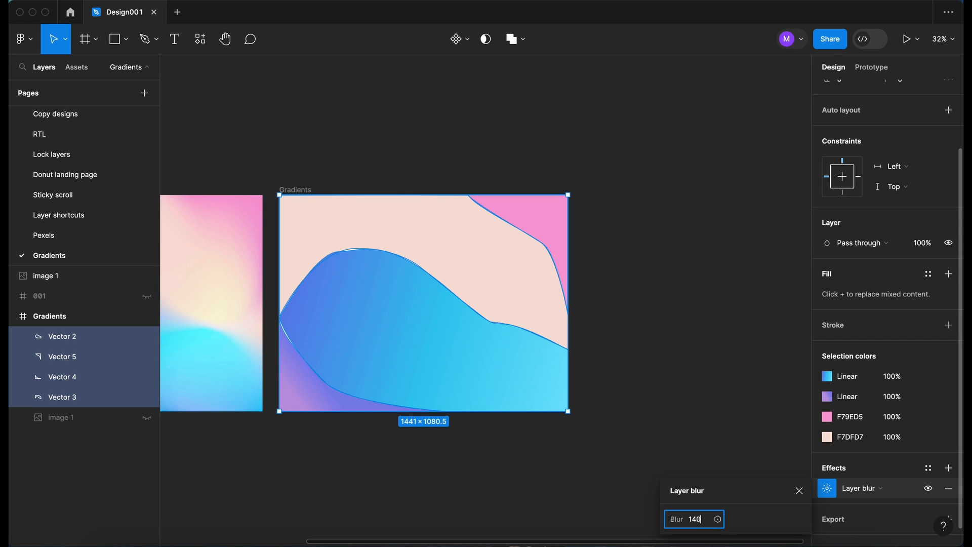
type("140")
key("Return")
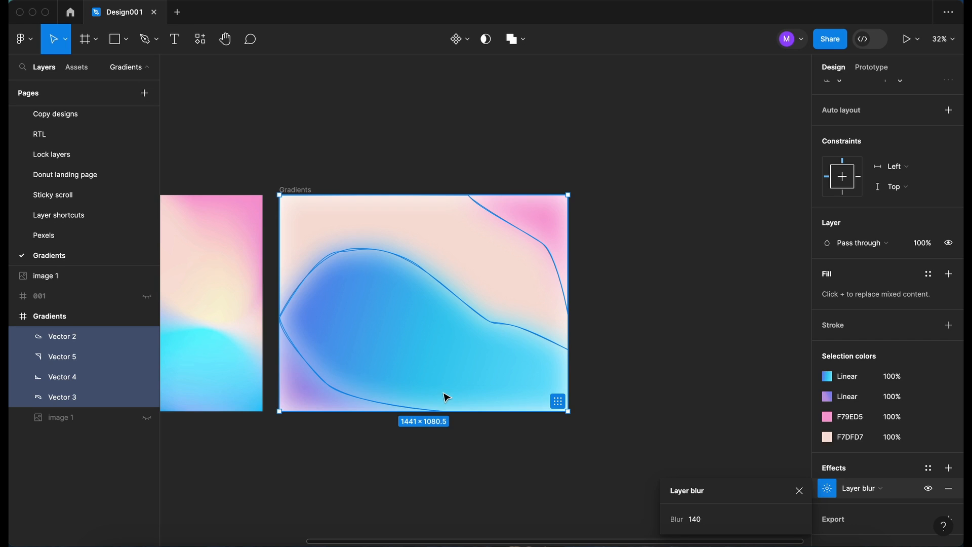
scroll(434, 426, "down", 2)
scroll(434, 425, "left", 3)
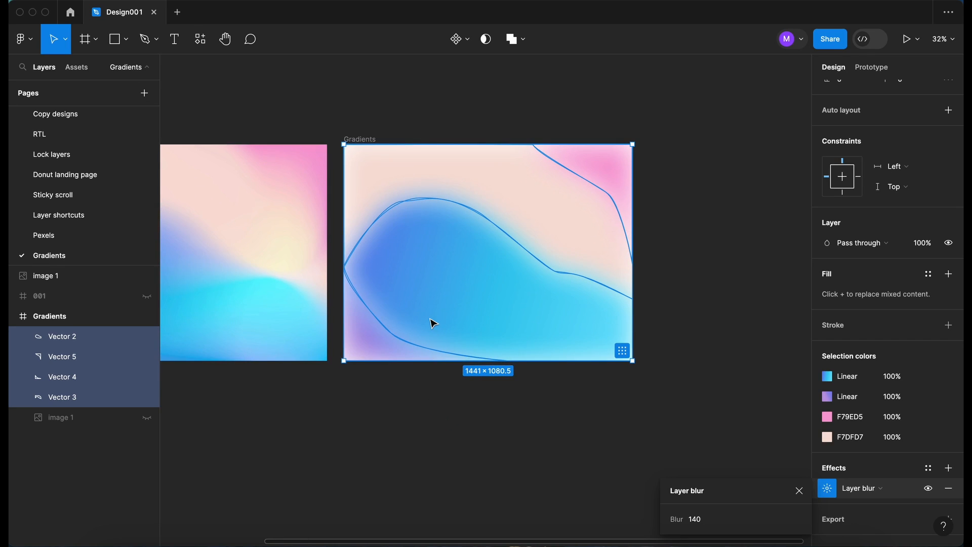
scroll(431, 319, "up", 1)
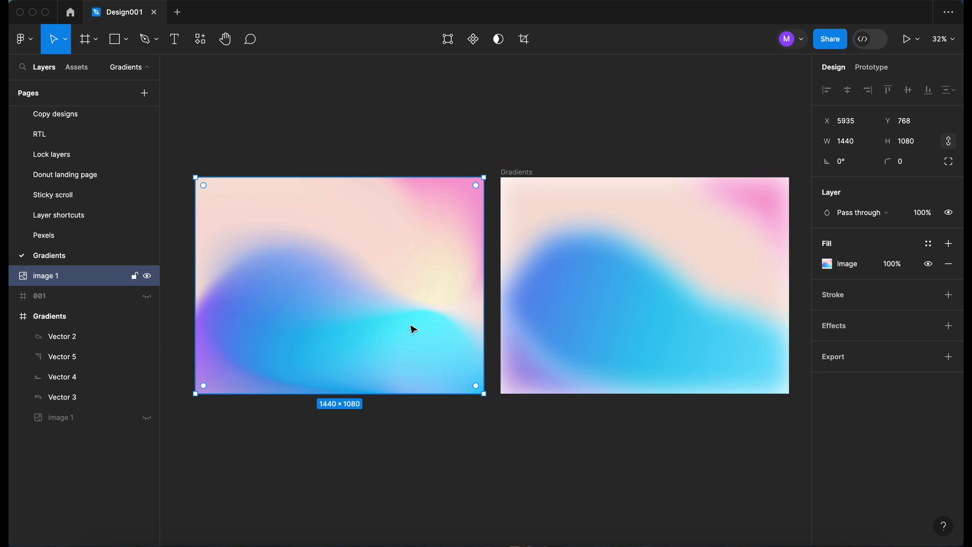
Duplicate the bottom-left wave Vector 4 in place with Cmd+D
left_click(534, 382)
scroll(534, 381, "right", 2)
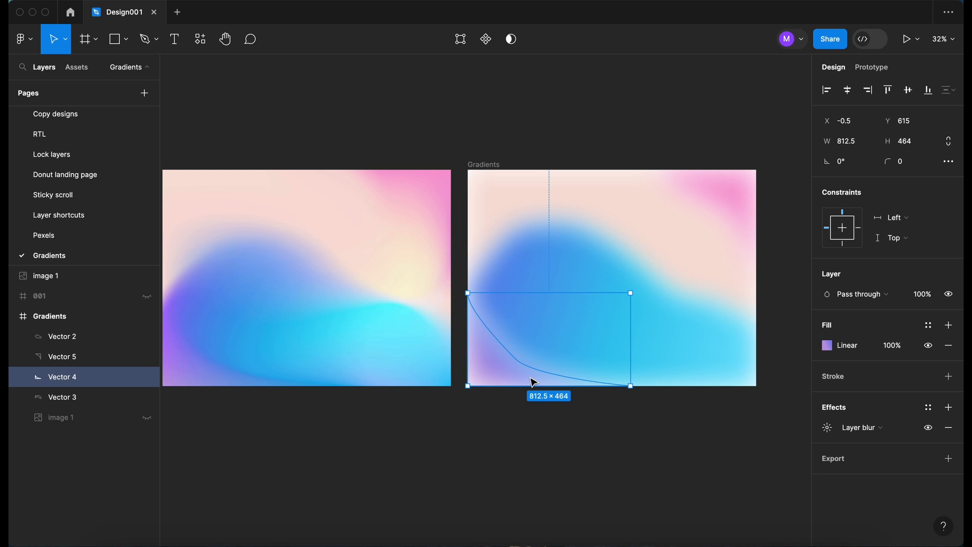
key("super+d")
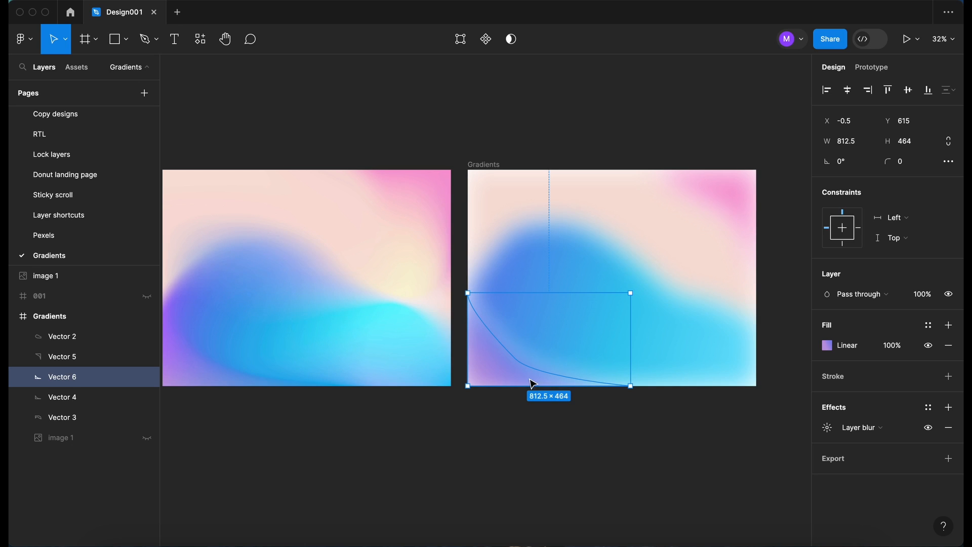
scroll(491, 427, "left", 3)
left_click(504, 428)
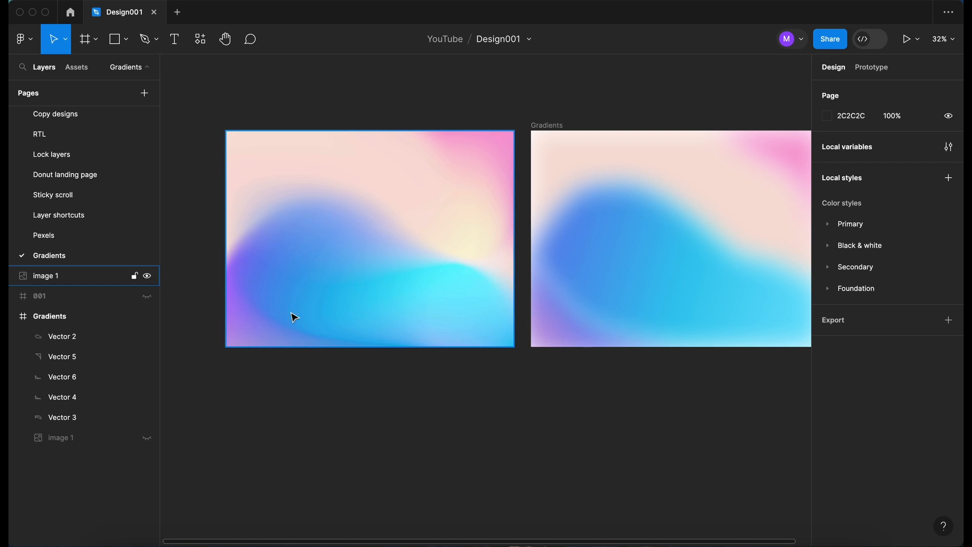
Set the copy Vector 6 to Multiply blending and enlarge it to about 944×539
left_click(564, 341)
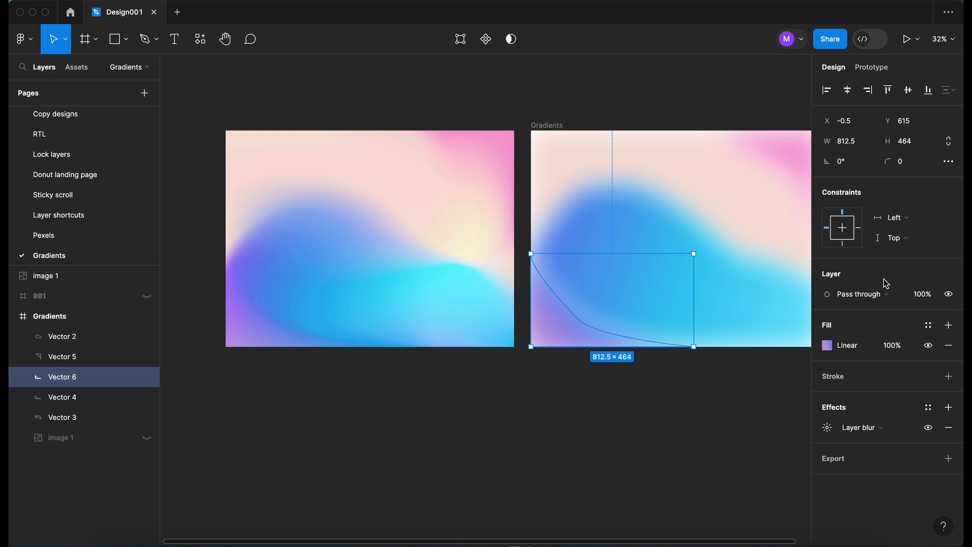
left_click(893, 300)
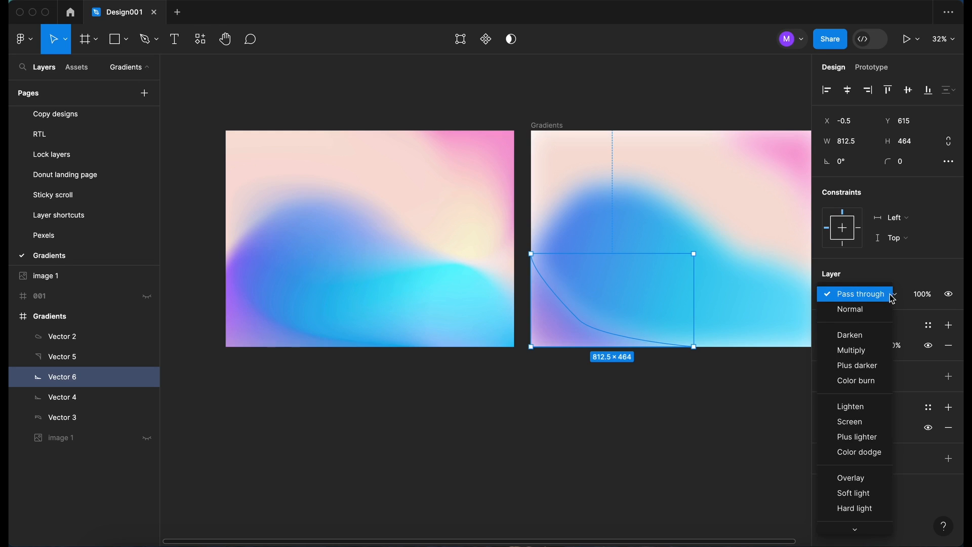
left_click(856, 350)
scroll(624, 341, "up", 1)
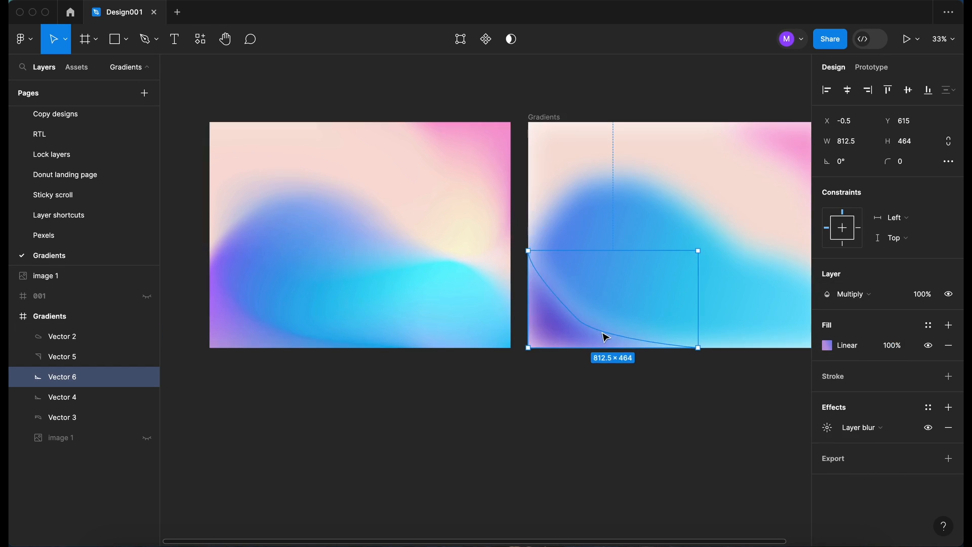
left_click_drag(701, 250, 723, 234)
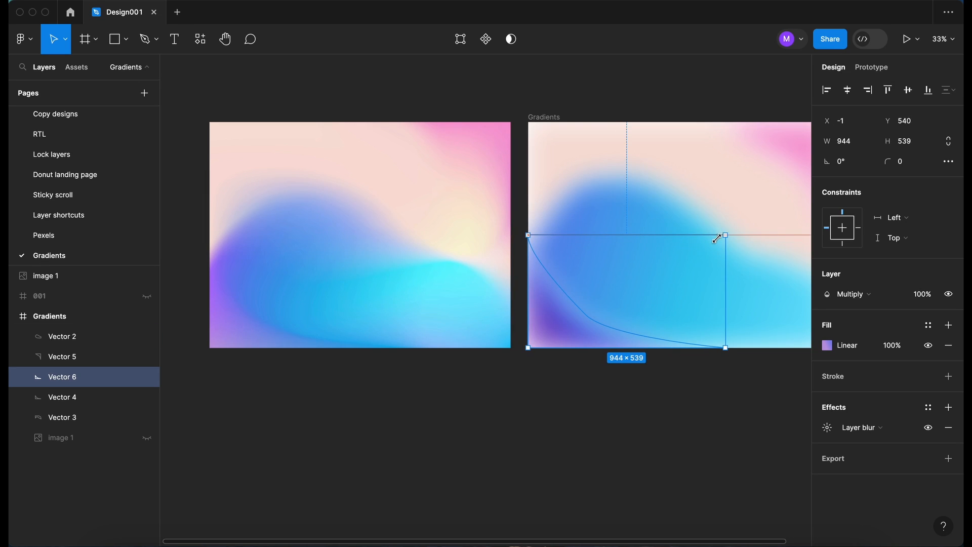
Enlarge the original Vector 4 shape up and to the right
left_click(80, 399)
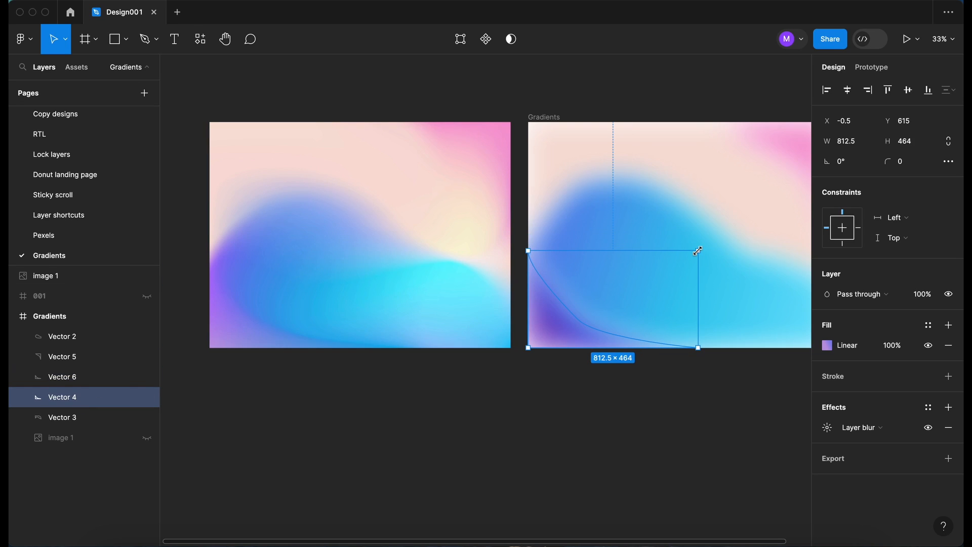
left_click_drag(698, 250, 718, 241)
scroll(649, 284, "right", 5)
scroll(649, 284, "up", 2)
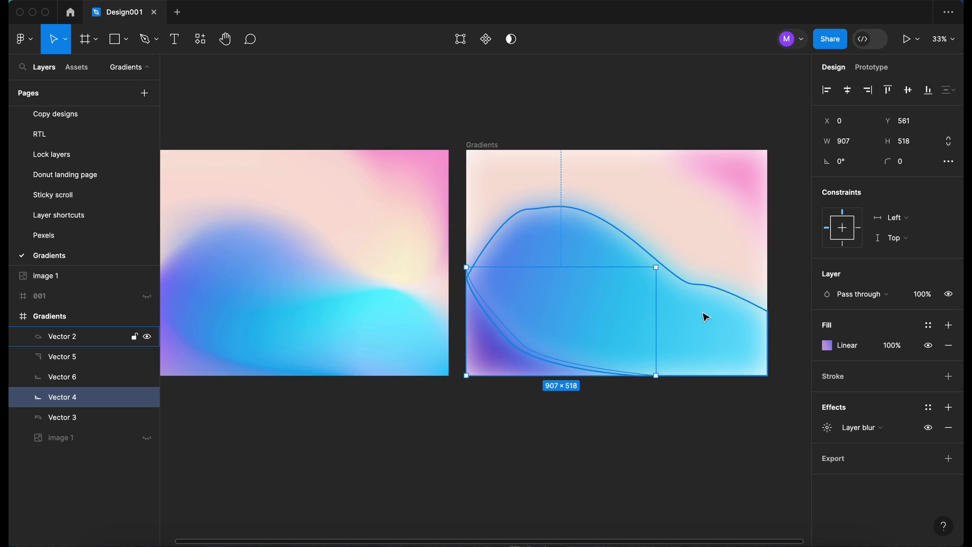
Scale the blue Vector 2 wave shape evenly from its centre with Alt held
left_click(706, 317)
scroll(702, 317, "right", 1)
scroll(702, 317, "down", 1)
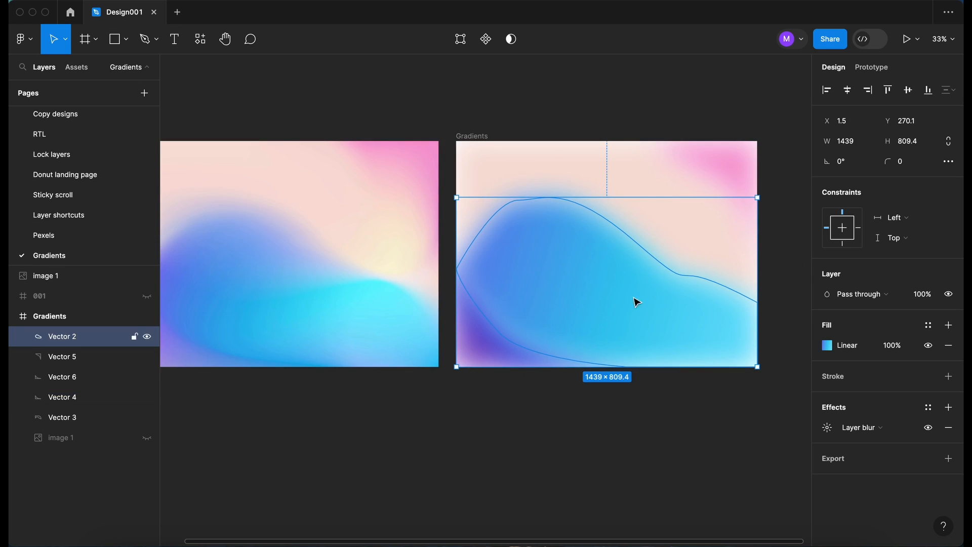
scroll(593, 298, "left", 3)
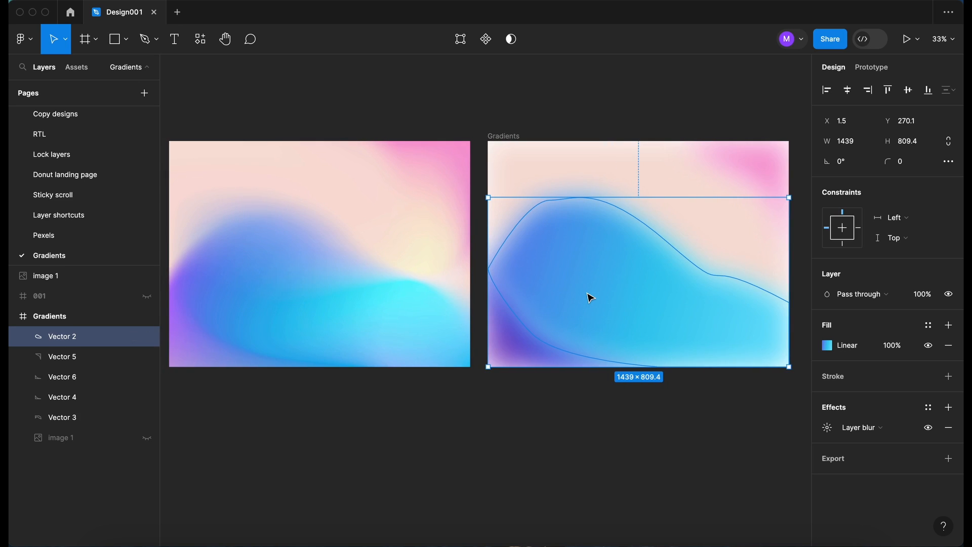
scroll(591, 298, "right", 2)
scroll(590, 297, "down", 1)
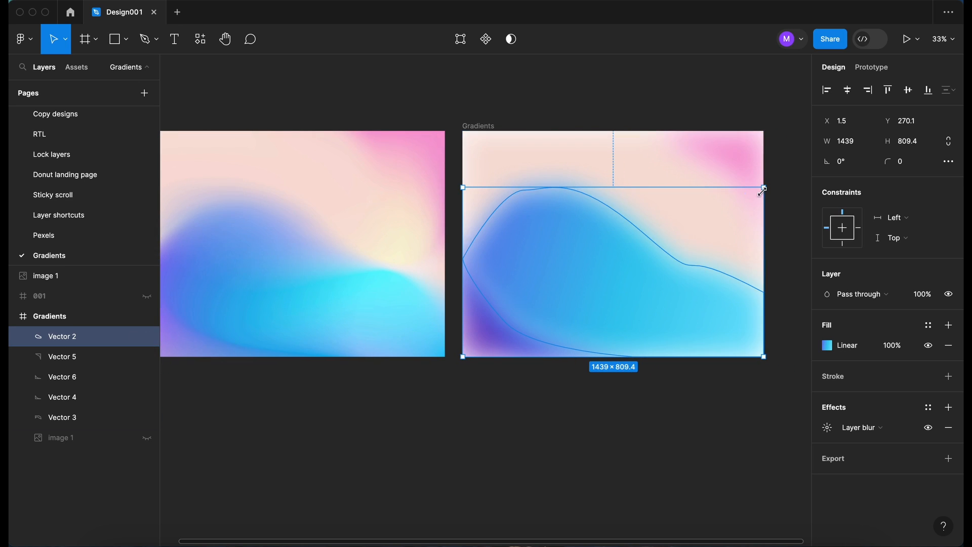
key("alt")
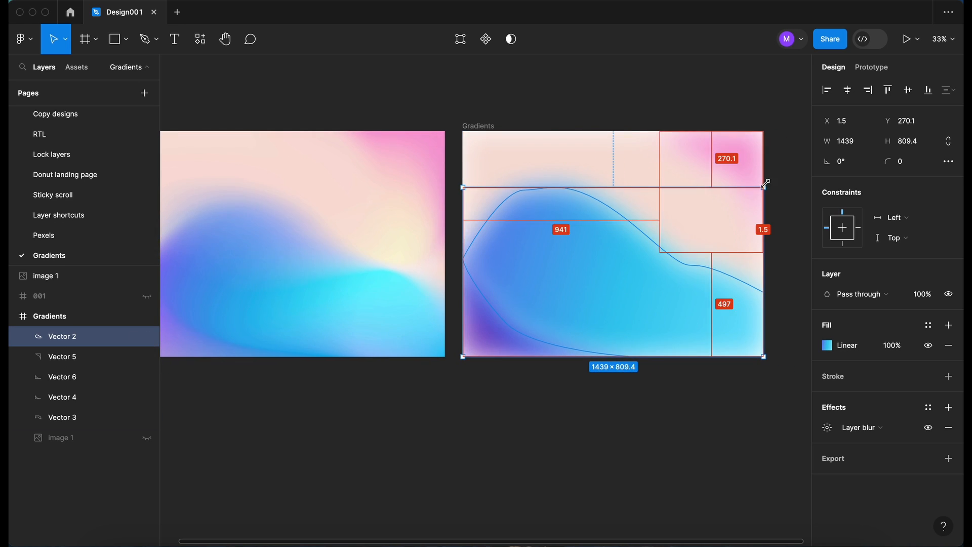
left_click_drag(769, 183, 770, 183)
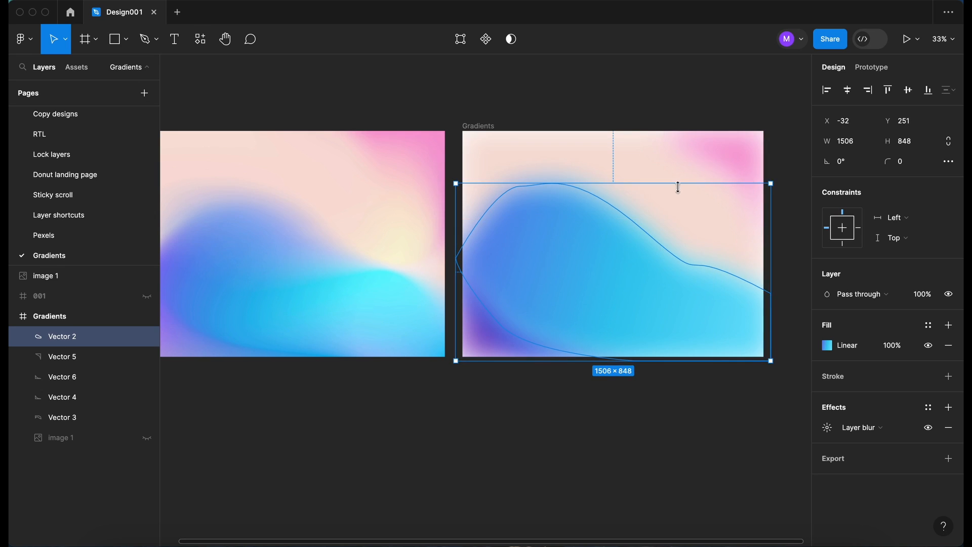
Enlarge the peach Vector 3 shape so it extends past the frame's right edge
left_click(640, 173)
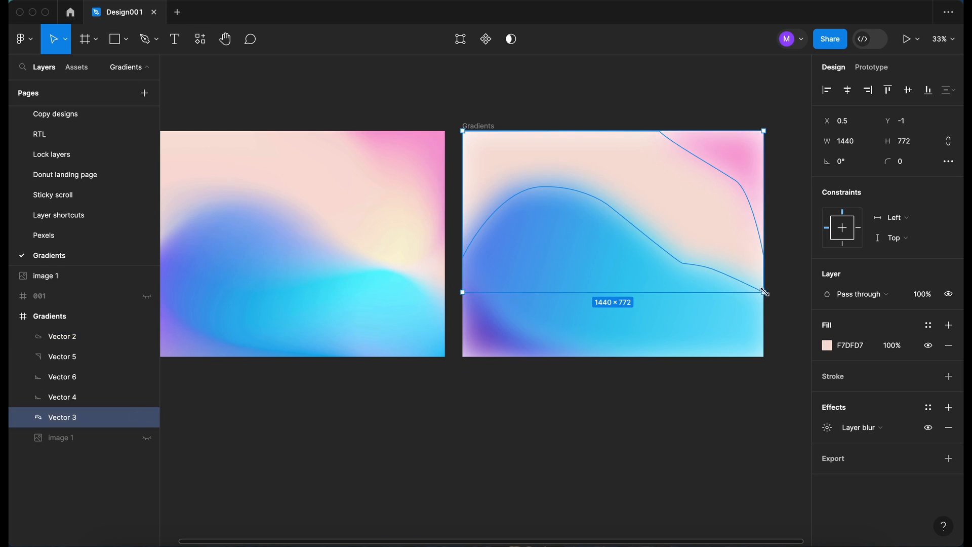
mouse_move(765, 292)
left_mouse_down()
mouse_move(775, 303)
mouse_move(766, 298)
left_mouse_up()
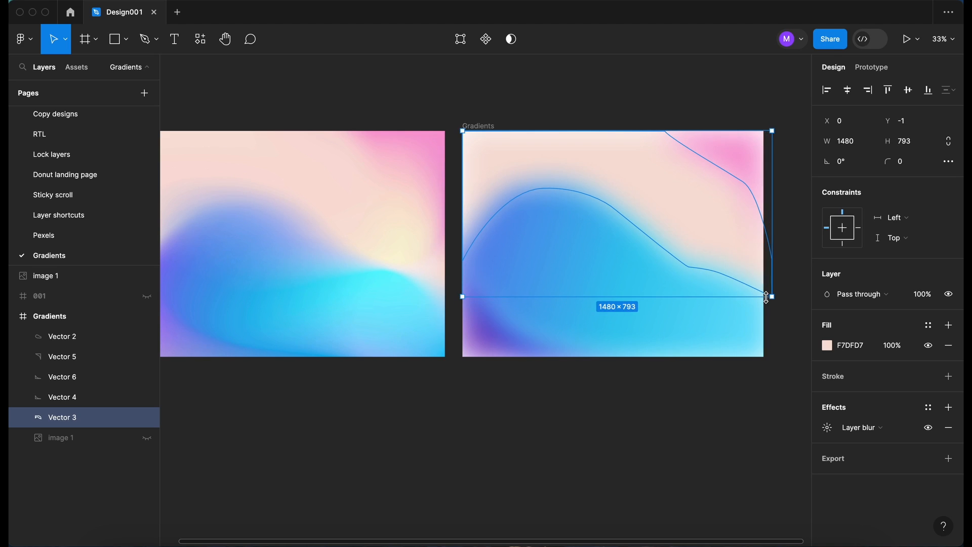
left_click(751, 208)
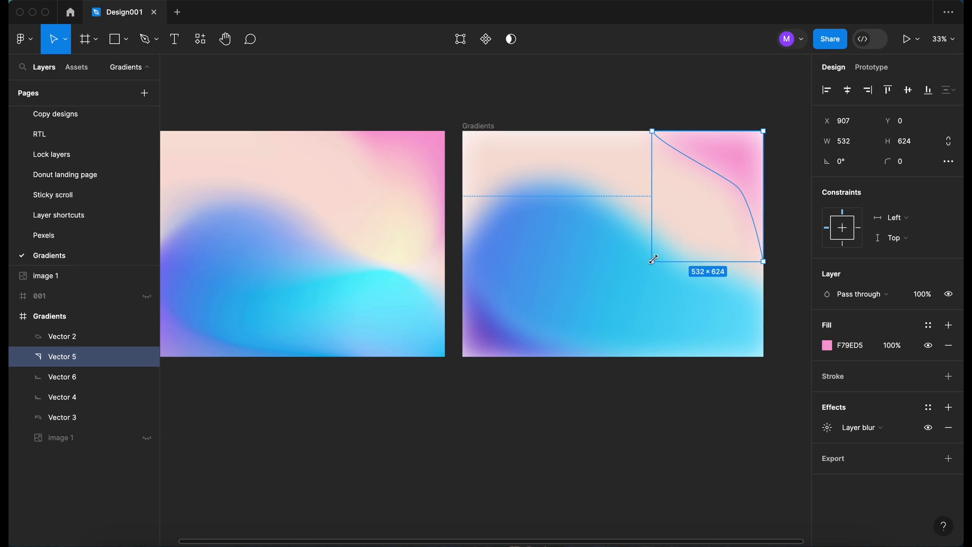
left_click(583, 435)
scroll(583, 434, "down", 3)
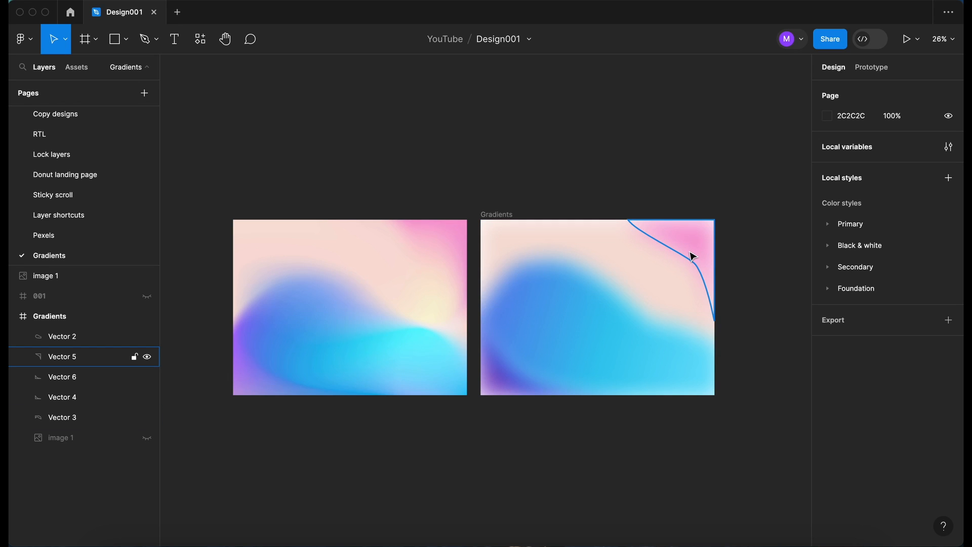
scroll(692, 257, "right", 2)
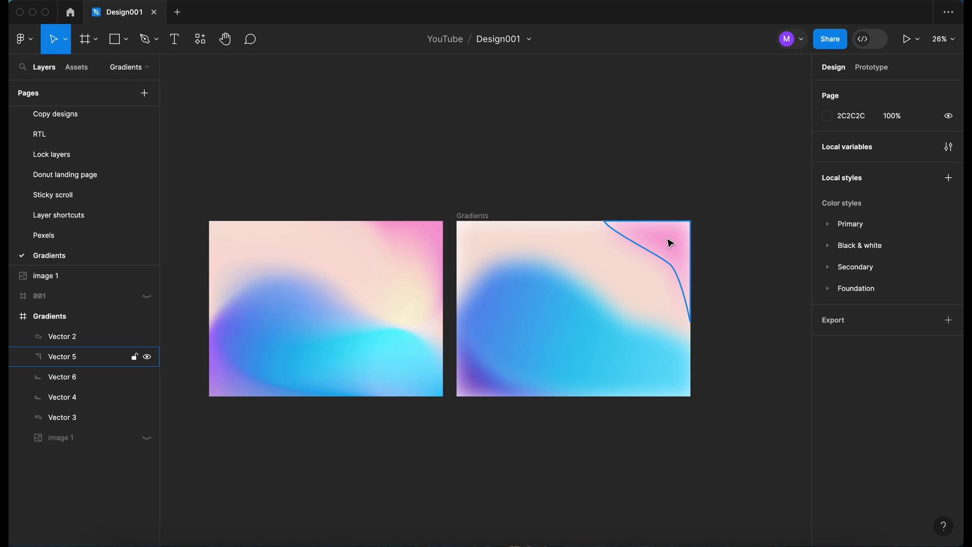
Duplicate the pink corner shape, rotate the copy 90° into the top-left corner, then delete it
left_click(672, 243)
left_click_drag(608, 243, 531, 245)
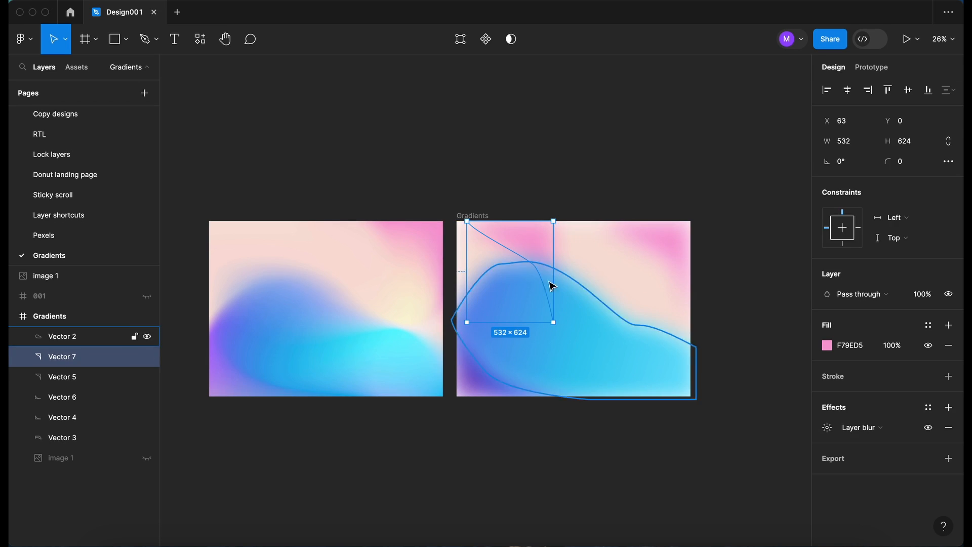
left_click_drag(556, 328, 555, 243)
left_click_drag(487, 252, 484, 229)
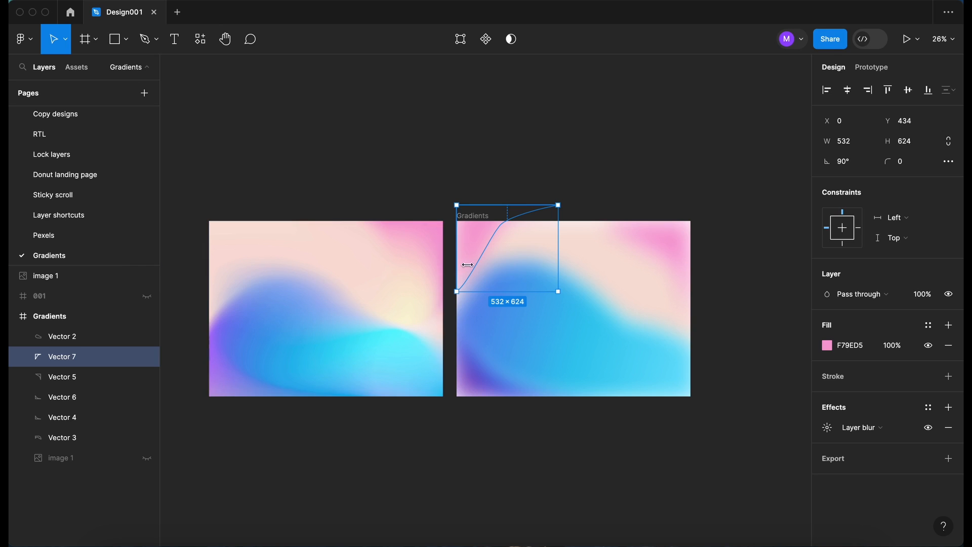
scroll(456, 211, "left", 3)
key("Delete")
scroll(451, 431, "right", 2)
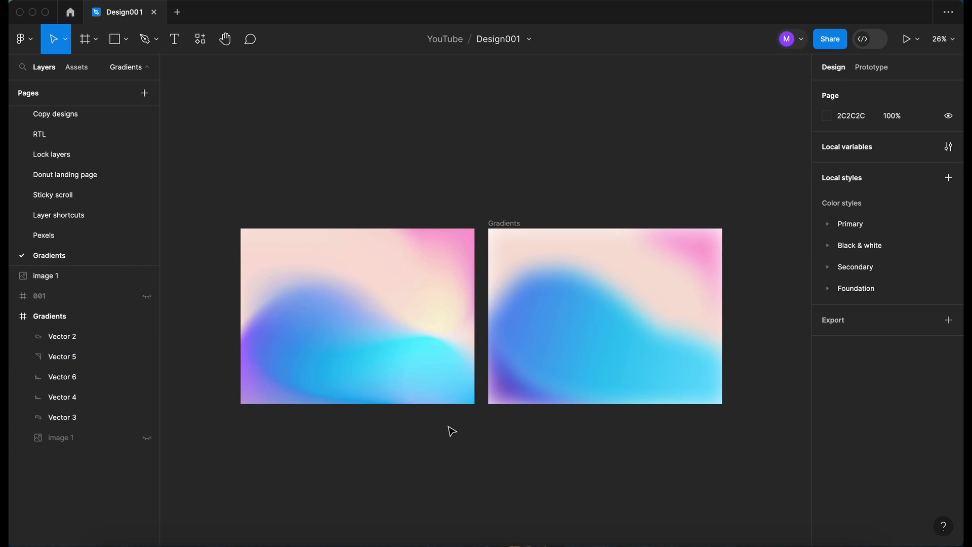
scroll(452, 431, "down", 3)
scroll(451, 431, "right", 1)
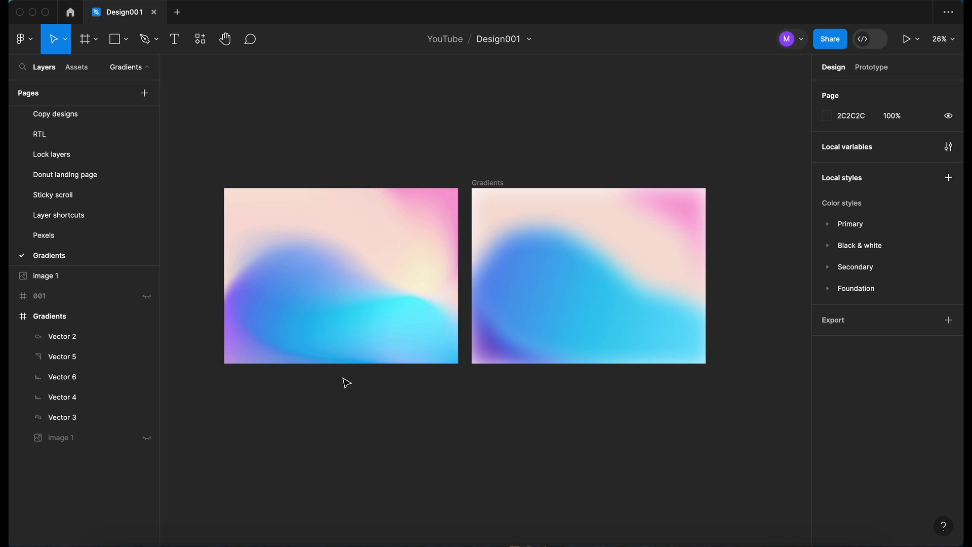
scroll(335, 414, "down", 3)
scroll(335, 414, "right", 1)
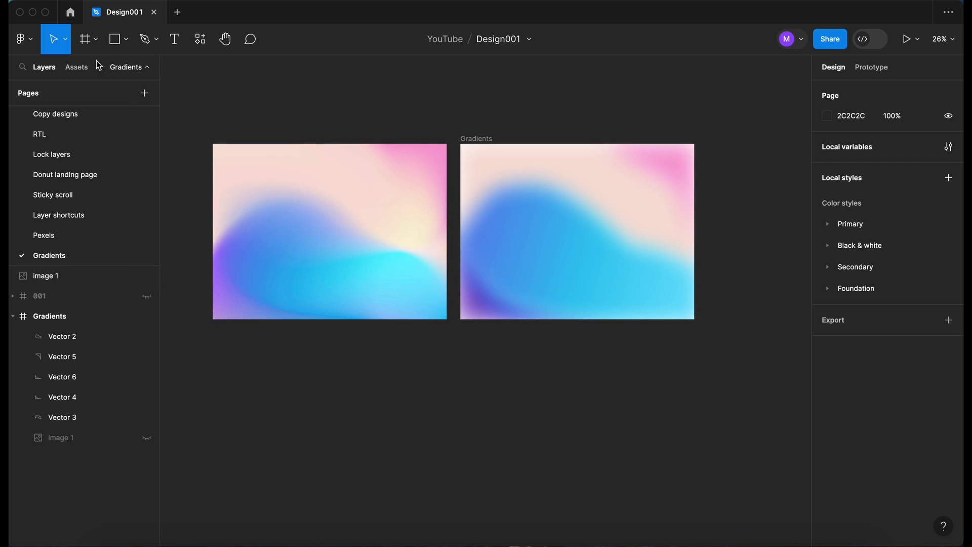
Draw Frame 1 below the artwork and give it a linear gradient fill with two extra stops
left_click(85, 39)
left_click_drag(315, 366, 513, 486)
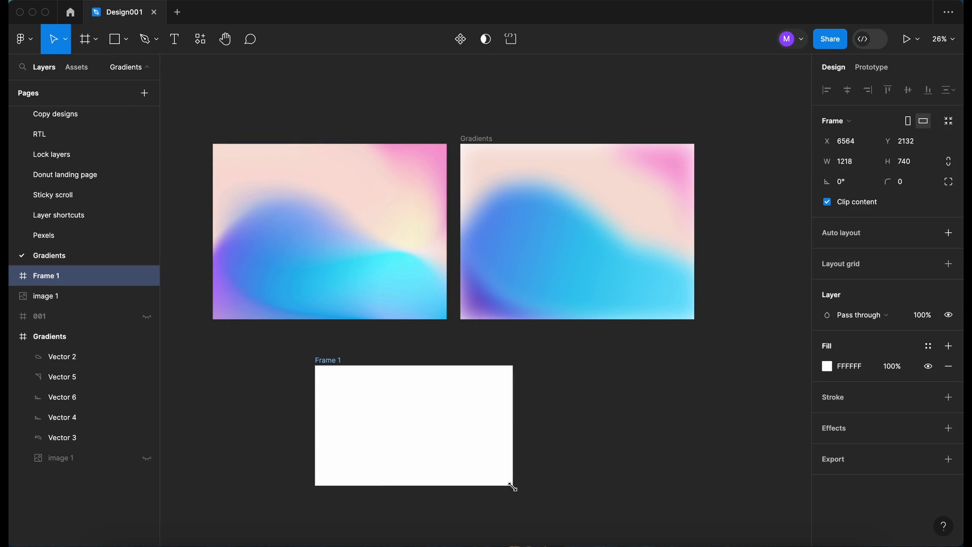
left_click(831, 370)
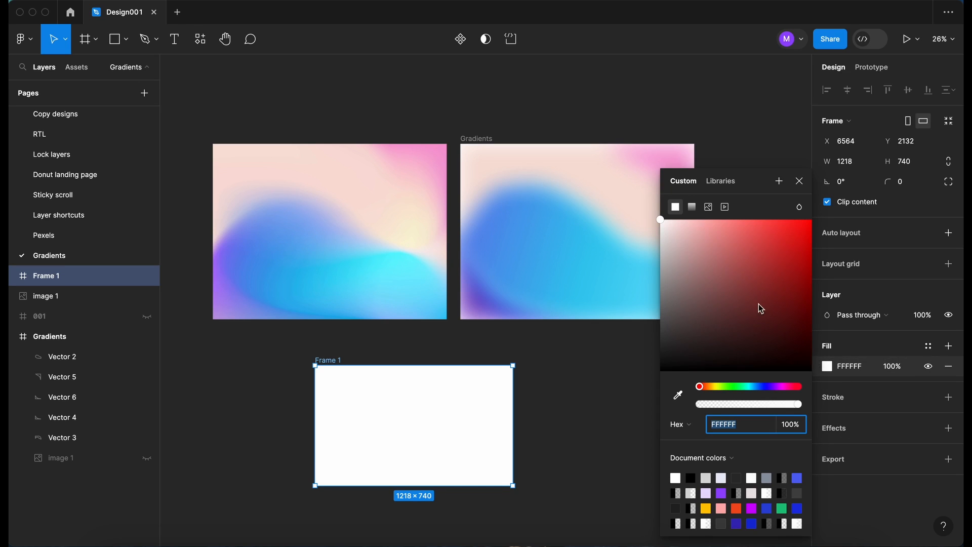
left_click(692, 206)
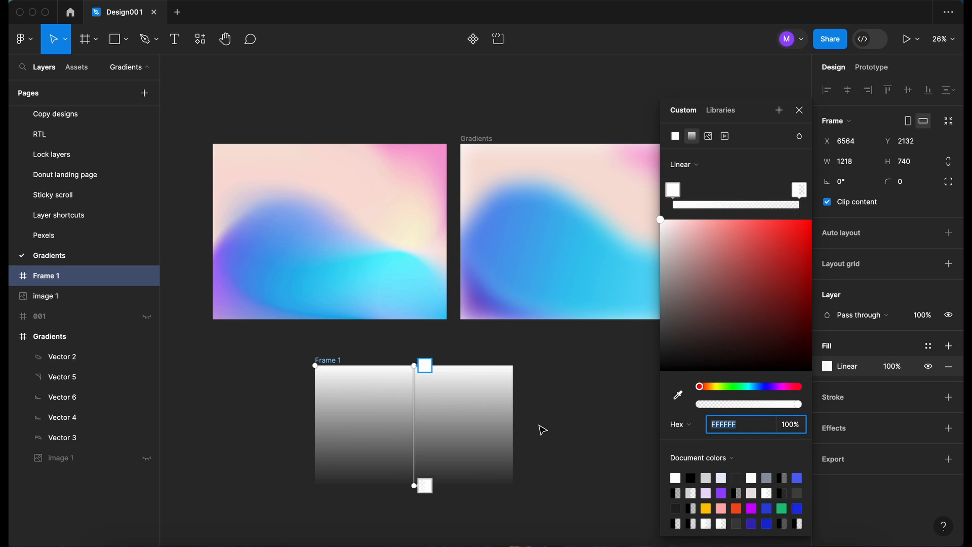
left_click(707, 206)
left_click(745, 206)
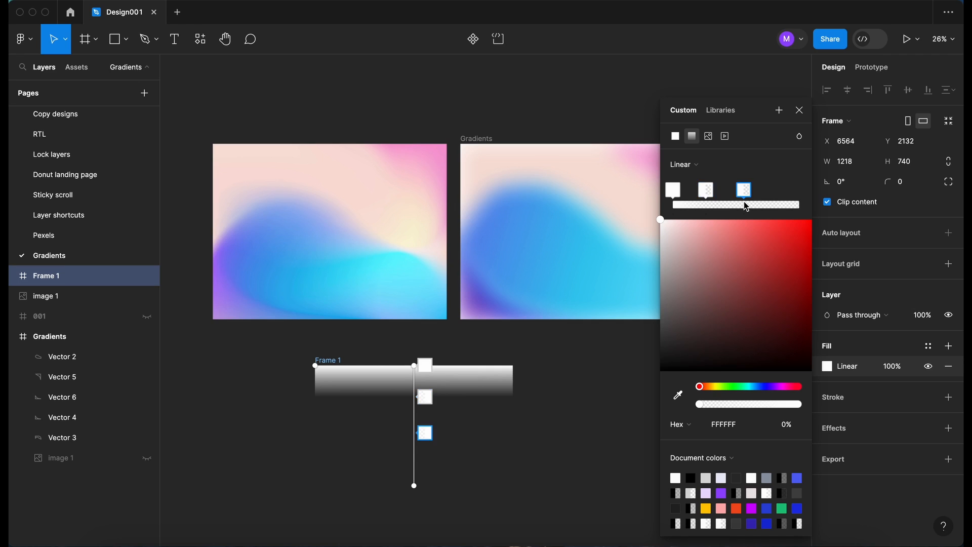
Sample a light blue and the pink F6A7D5 from the artwork for the gradient stops
left_click(678, 395)
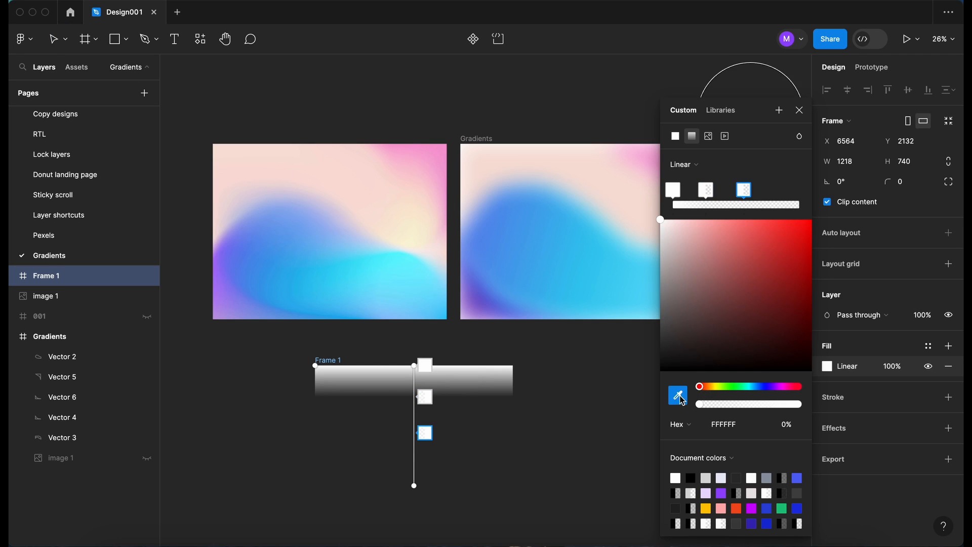
left_click(569, 296)
left_click(707, 193)
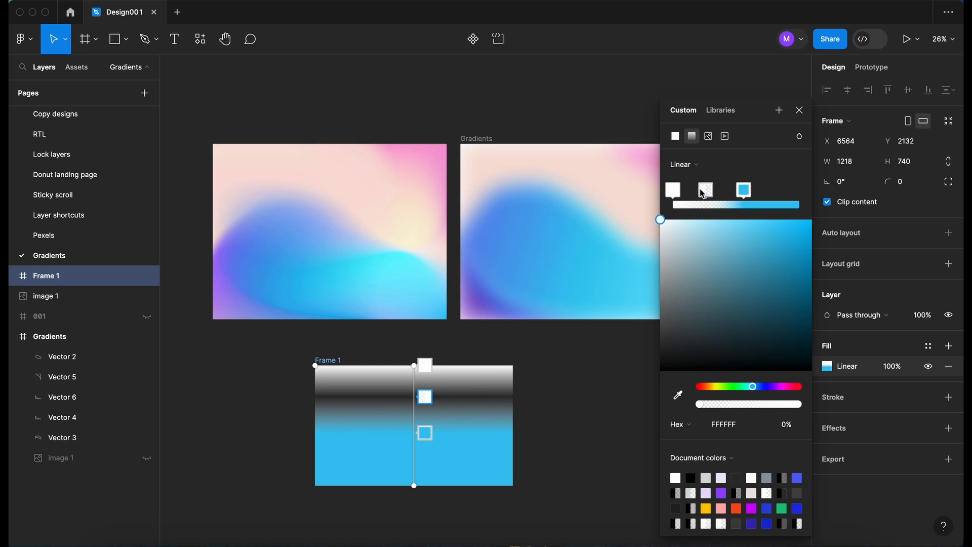
left_click(679, 395)
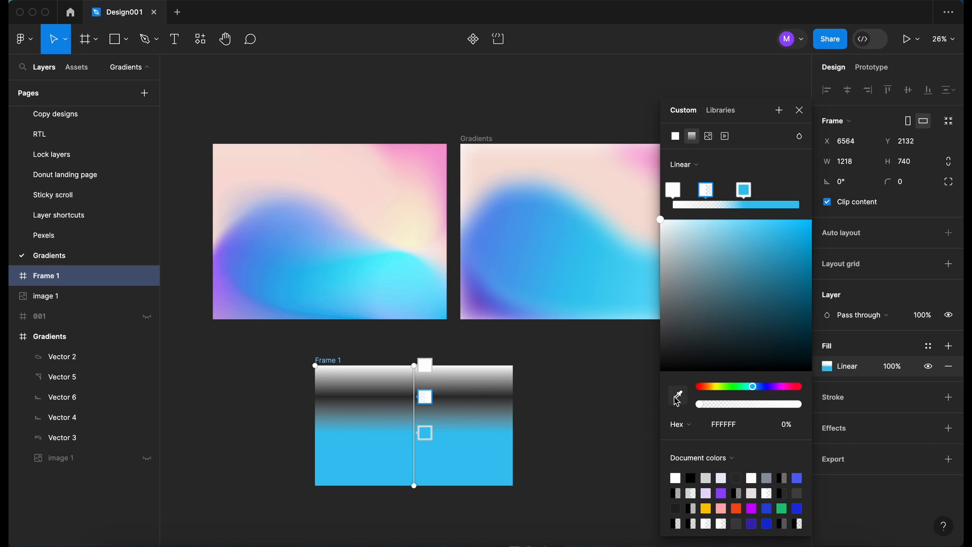
left_click(428, 147)
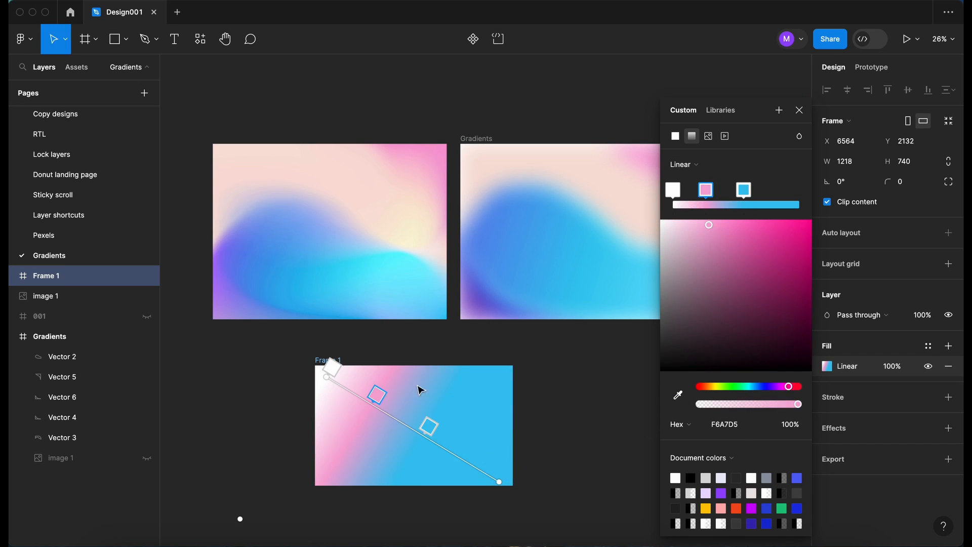
Extend the gradient's end point diagonally down-right and close the colour settings
scroll(428, 453, "down", 2)
scroll(428, 453, "left", 2)
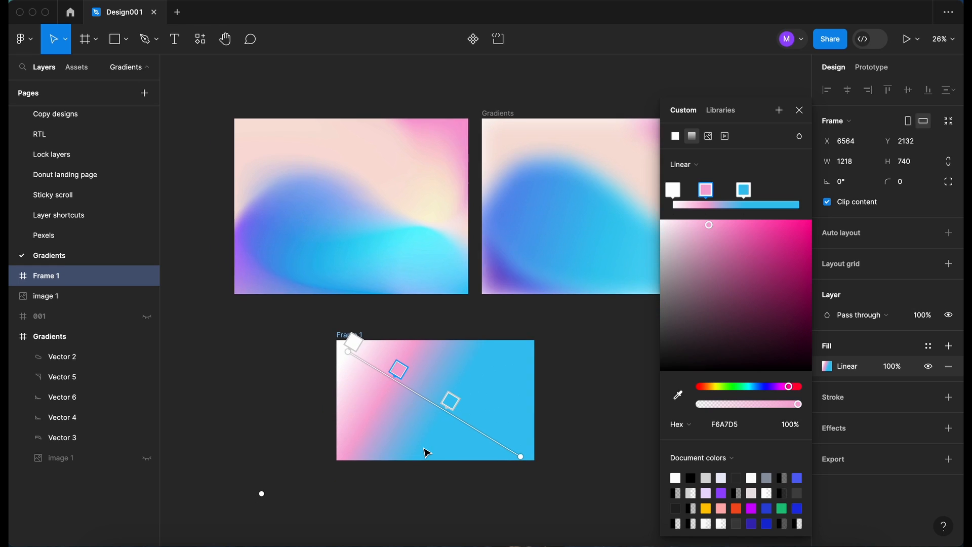
scroll(450, 403, "right", 2)
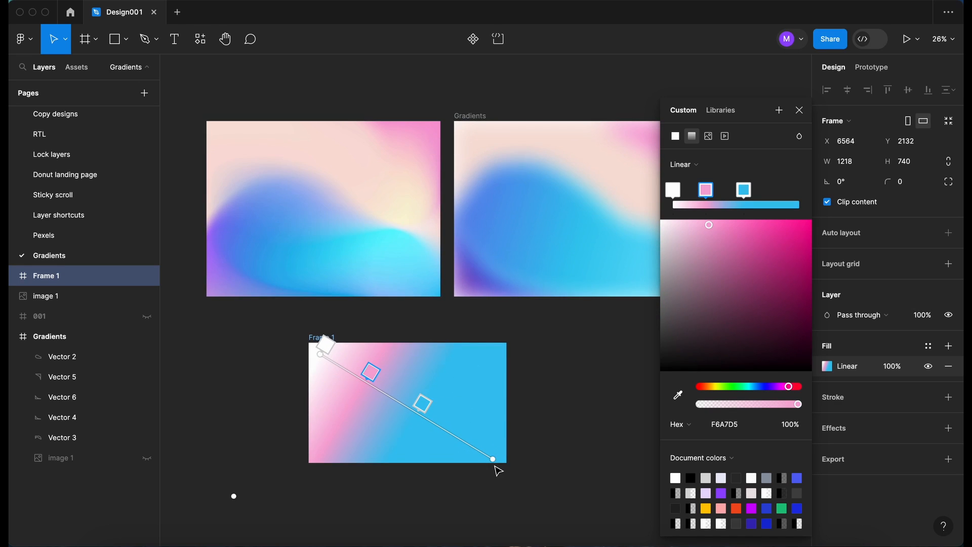
left_click_drag(494, 459, 499, 463)
scroll(557, 380, "up", 2)
scroll(558, 380, "right", 2)
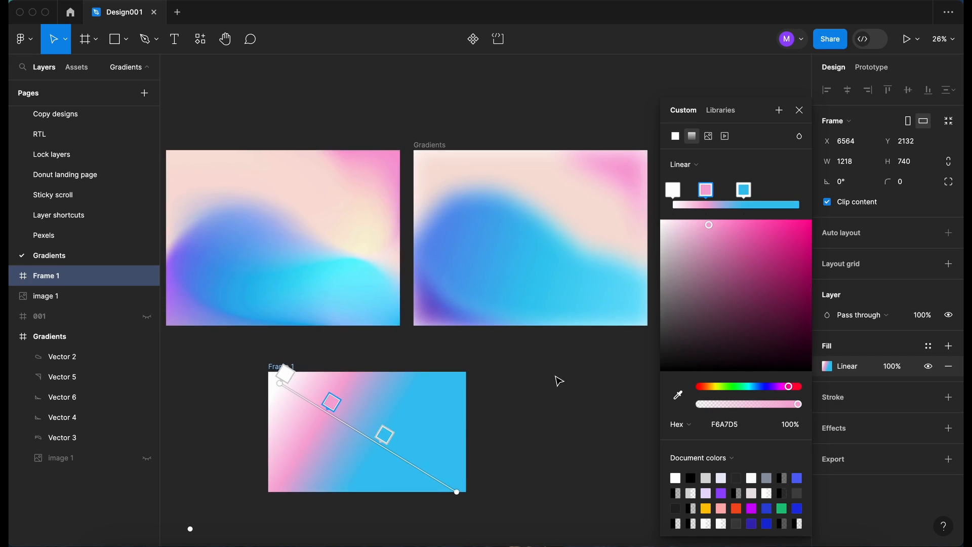
left_click(799, 109)
left_click(539, 276)
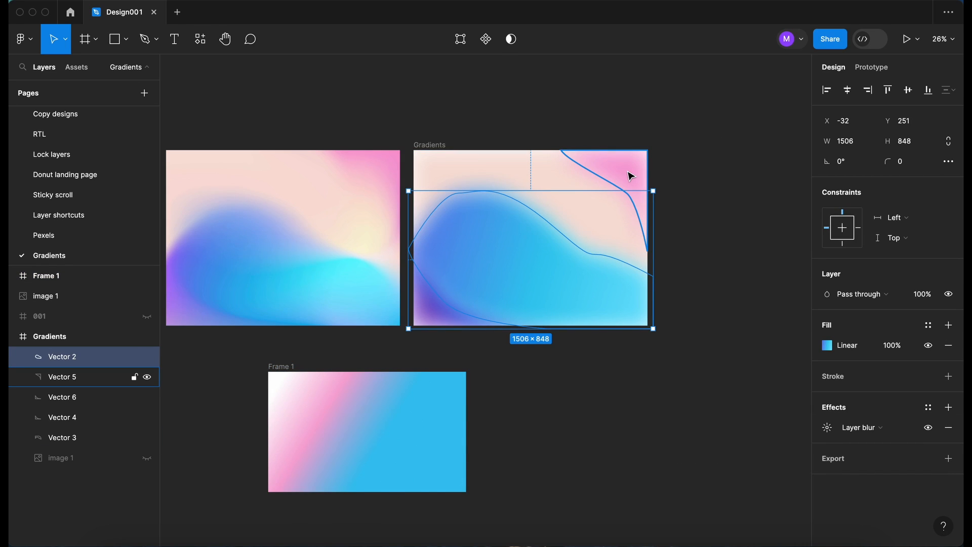
scroll(682, 166, "left", 3)
scroll(682, 166, "up", 2)
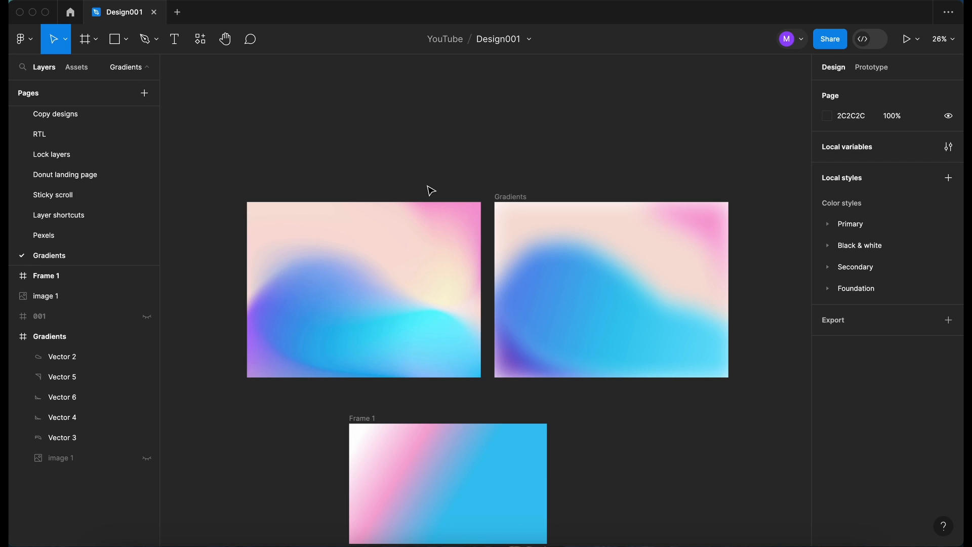
scroll(508, 173, "down", 2)
scroll(508, 173, "right", 2)
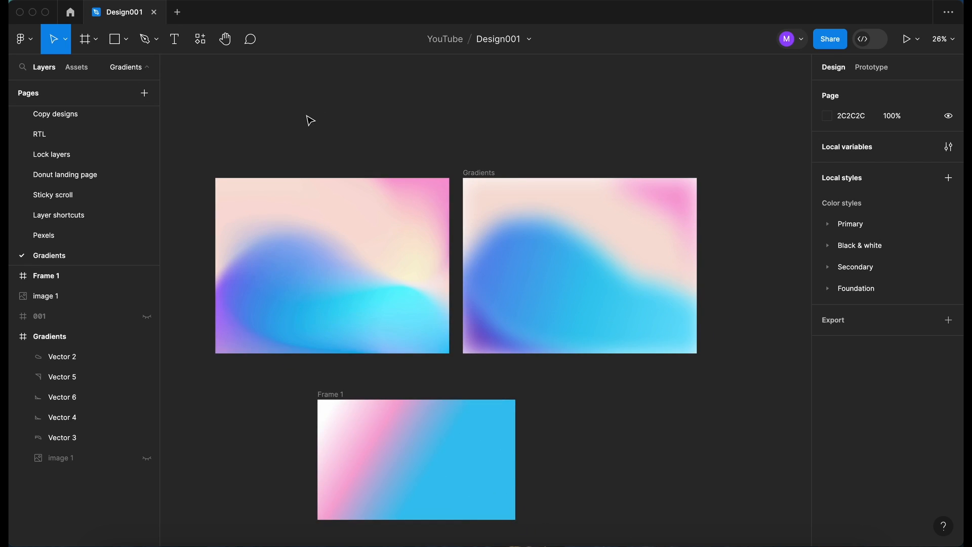